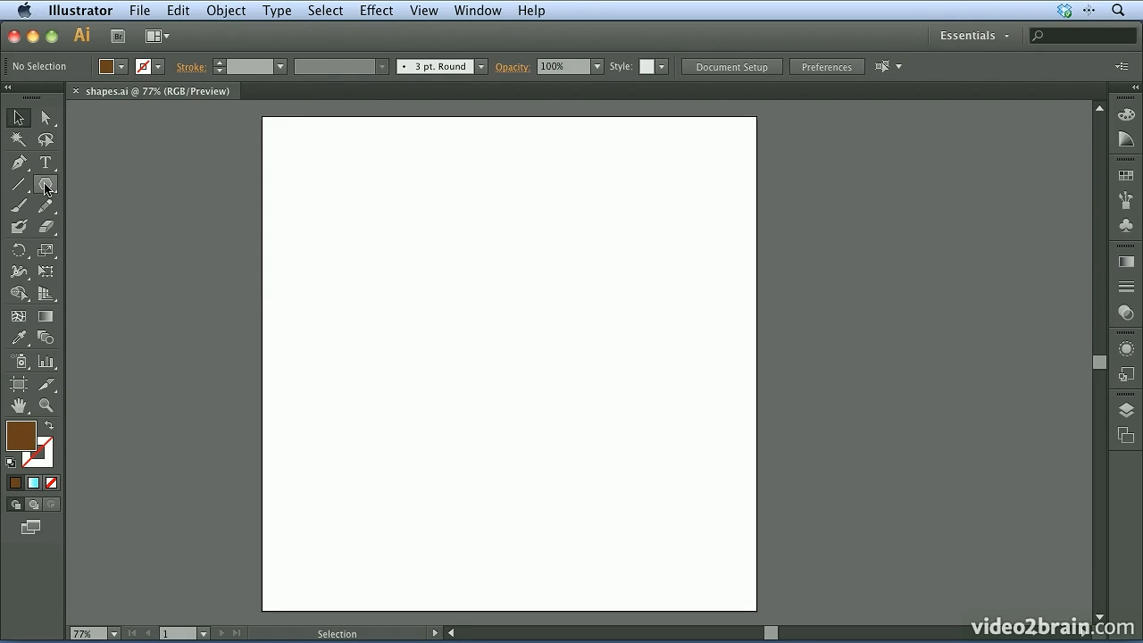
Draw a trial brown rectangle freehand on the artboard with the Rectangle tool, and delete it
left_click(49, 186)
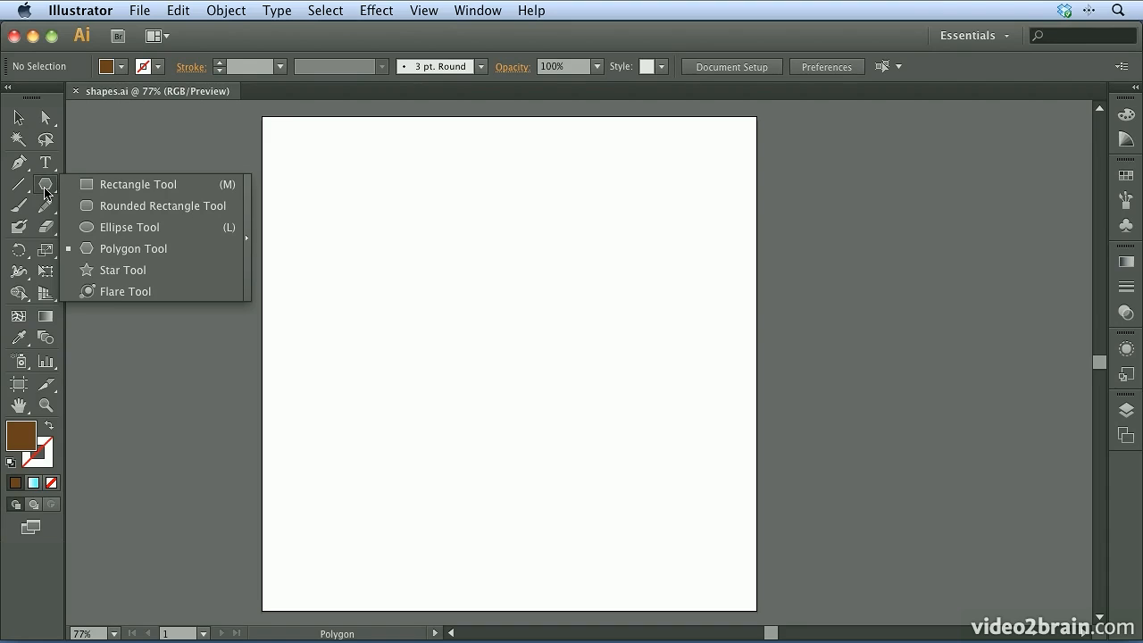
left_click(153, 189)
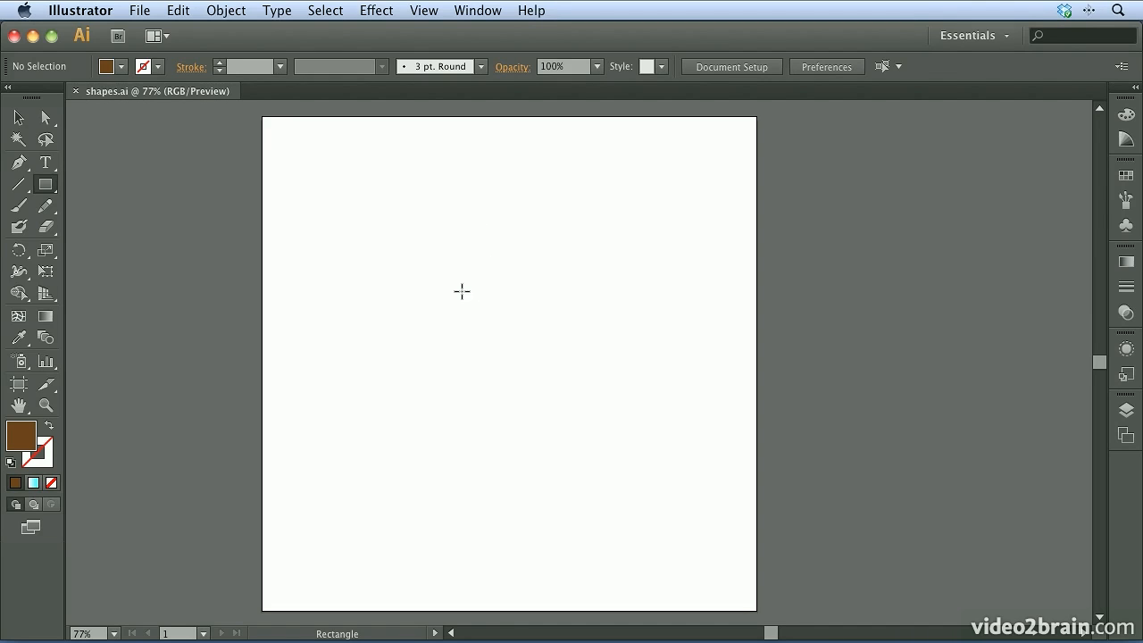
left_click_drag(344, 200, 561, 423)
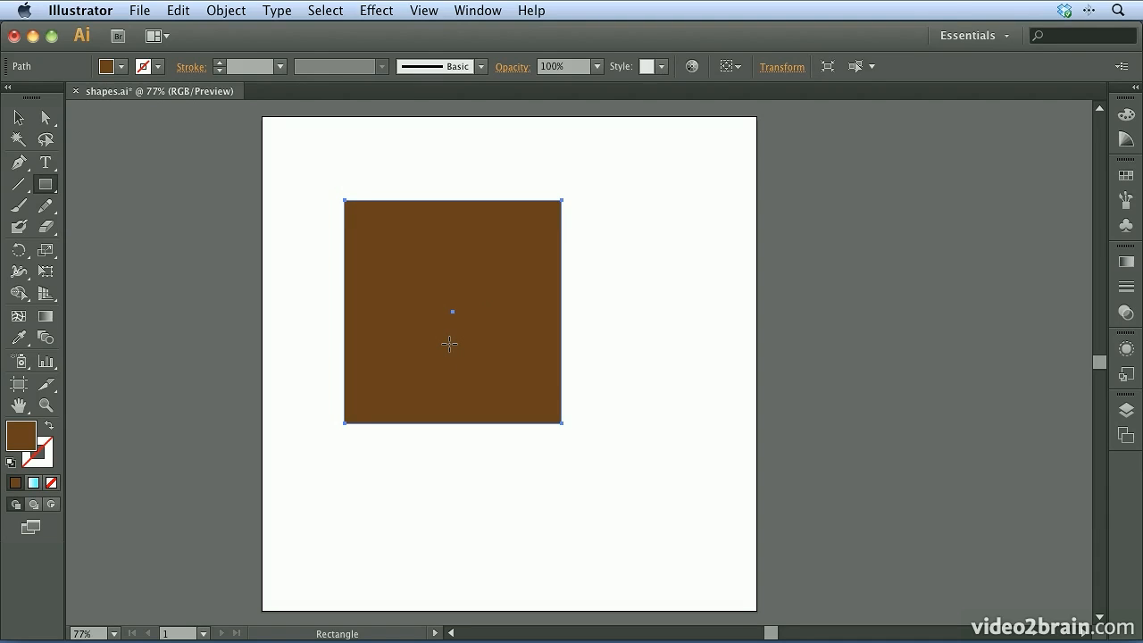
key("Delete")
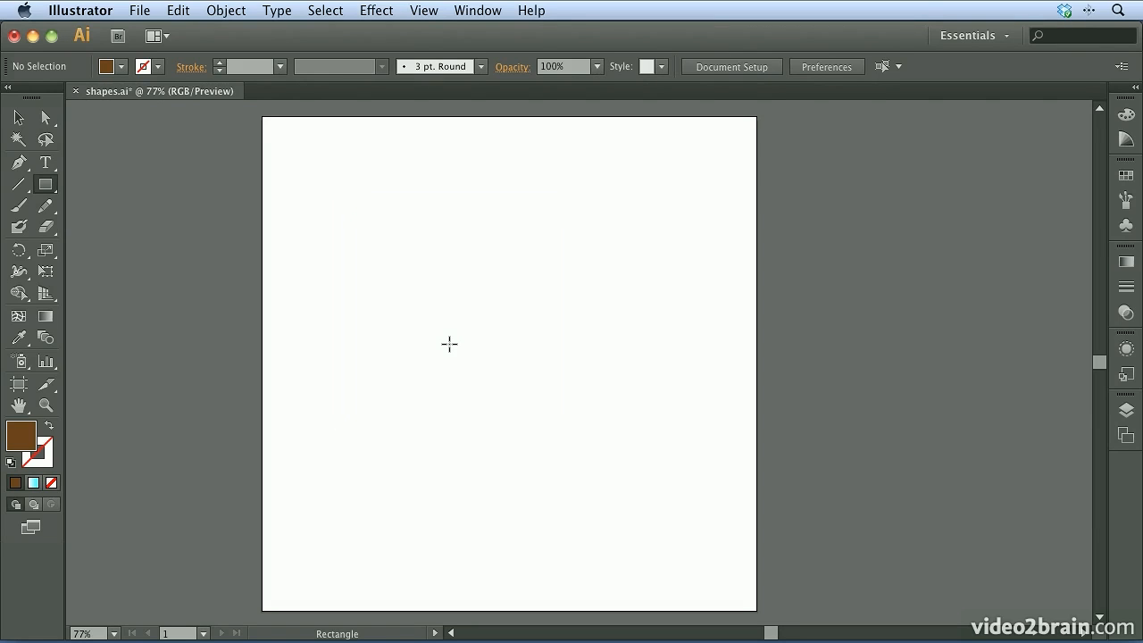
Set the fill color to the medium blue swatch
left_click(1125, 176)
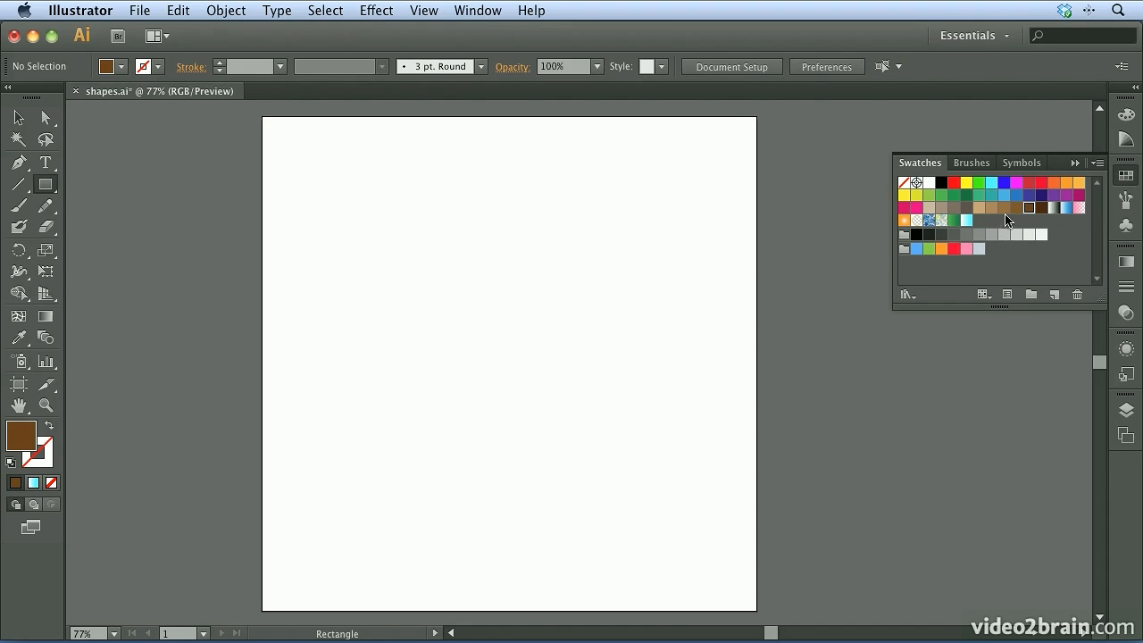
left_click(1016, 196)
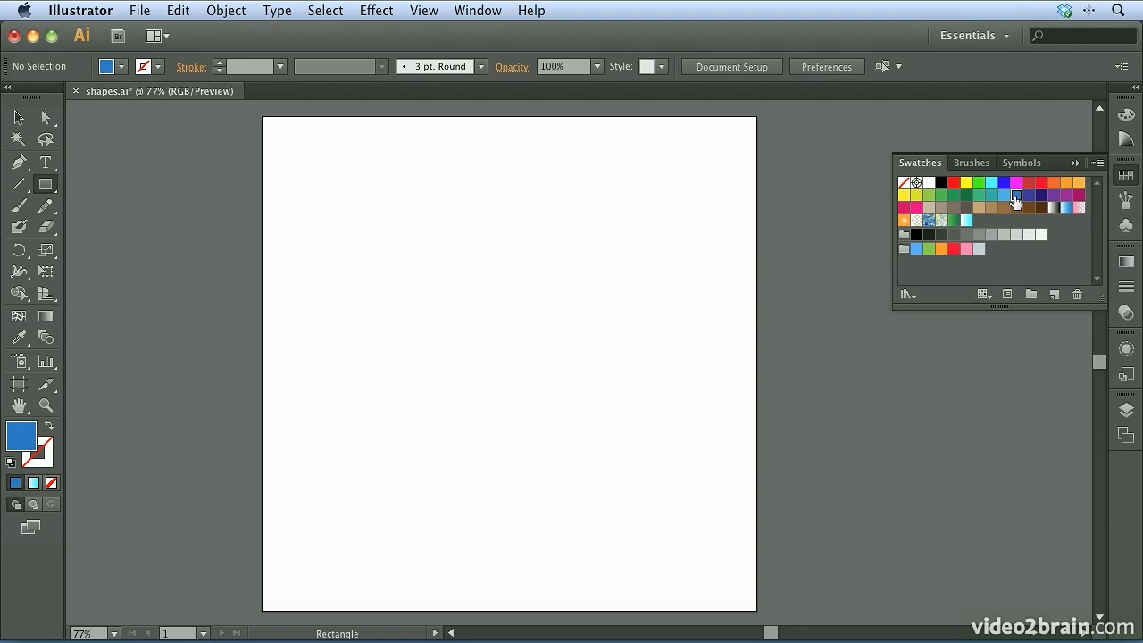
left_click(1127, 182)
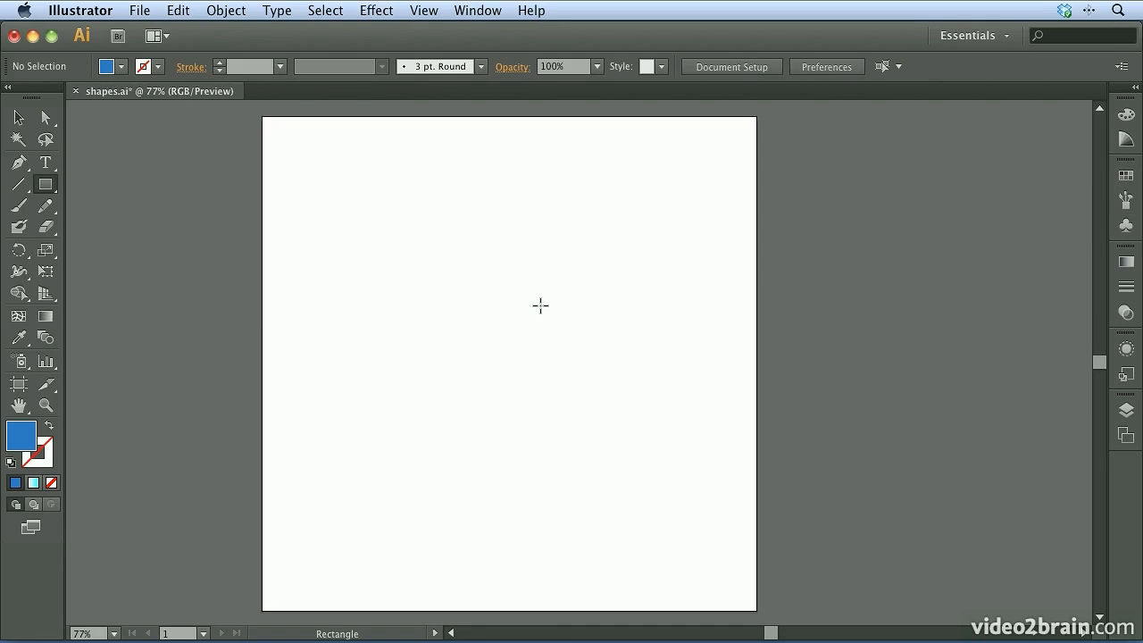
Start a rectangle by exact dimensions on the artboard and set its width and height to 10 in each
left_click(372, 272)
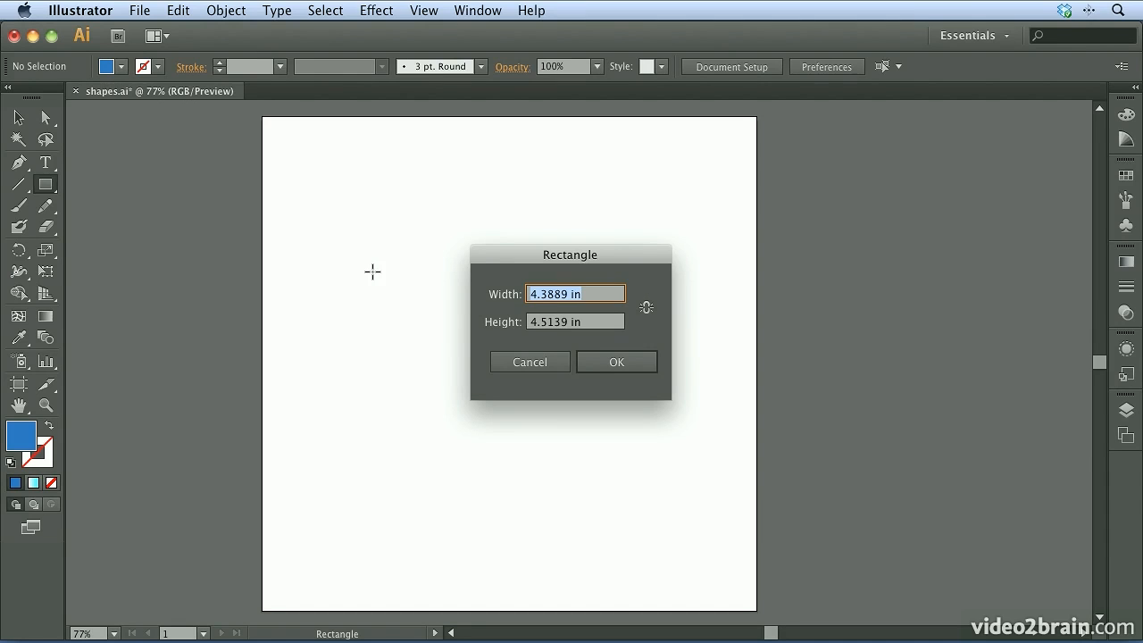
left_click_drag(580, 258, 641, 222)
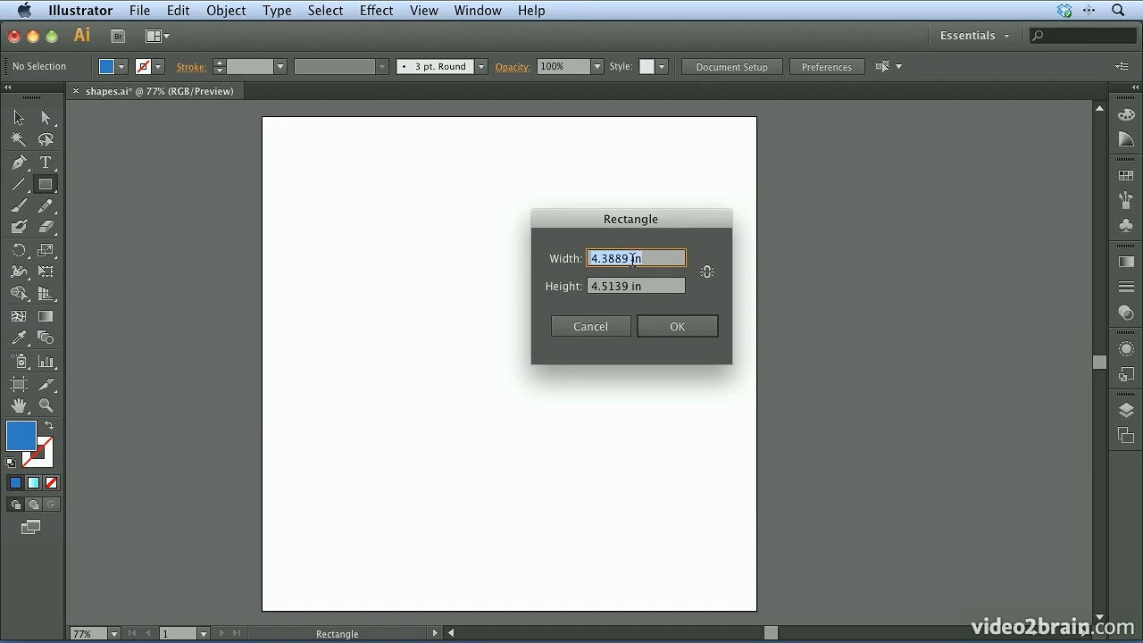
type("10")
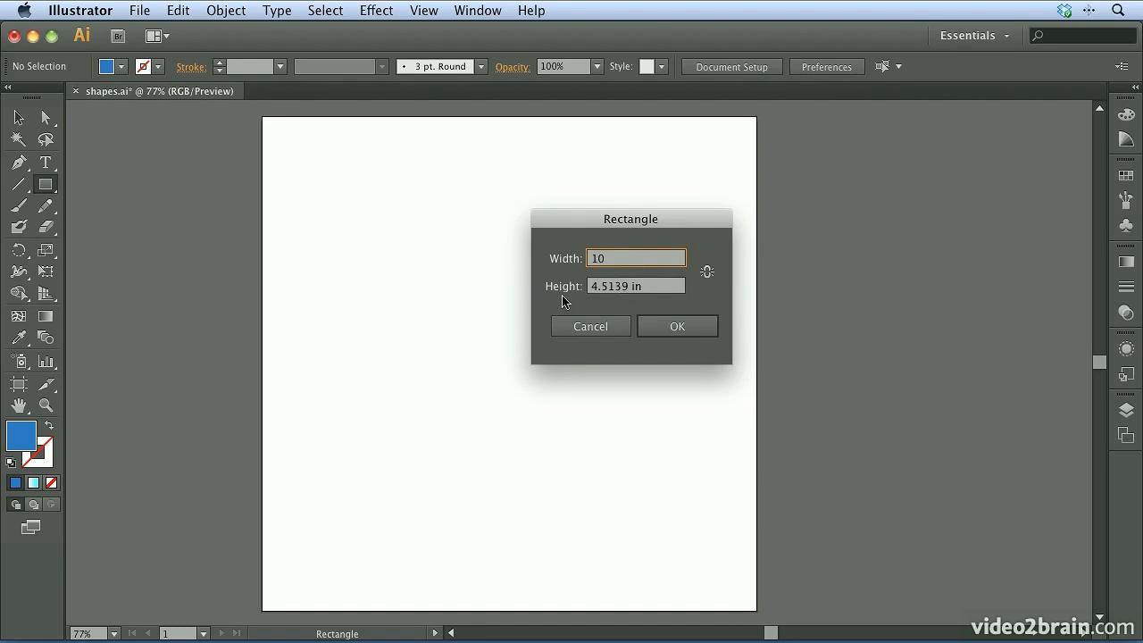
left_click(705, 276)
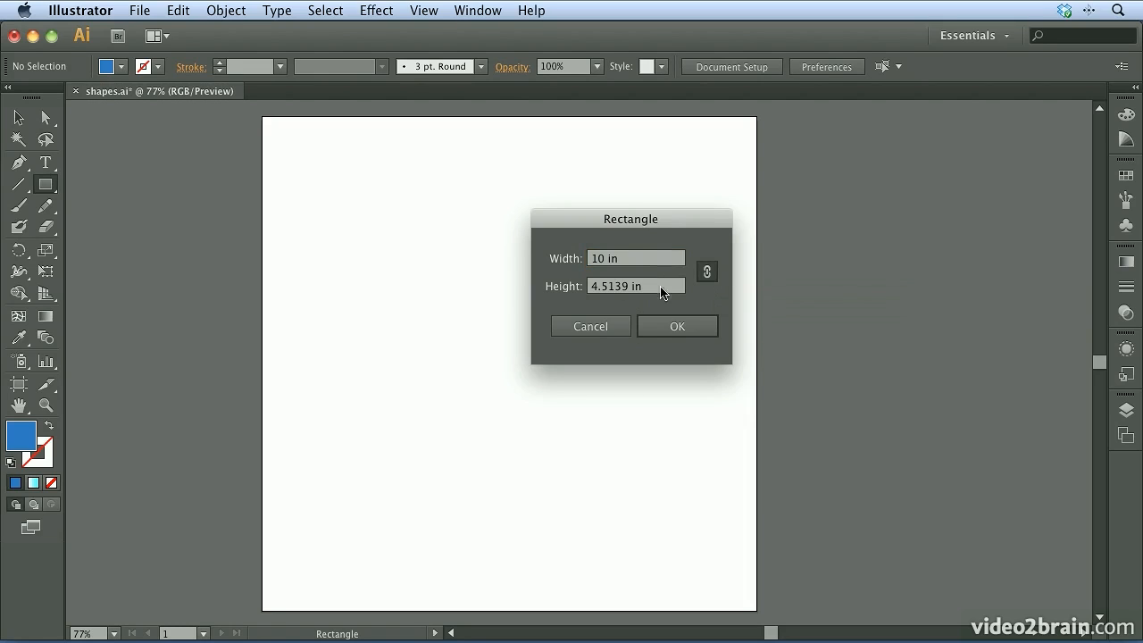
left_click_drag(639, 259, 566, 261)
key("Tab")
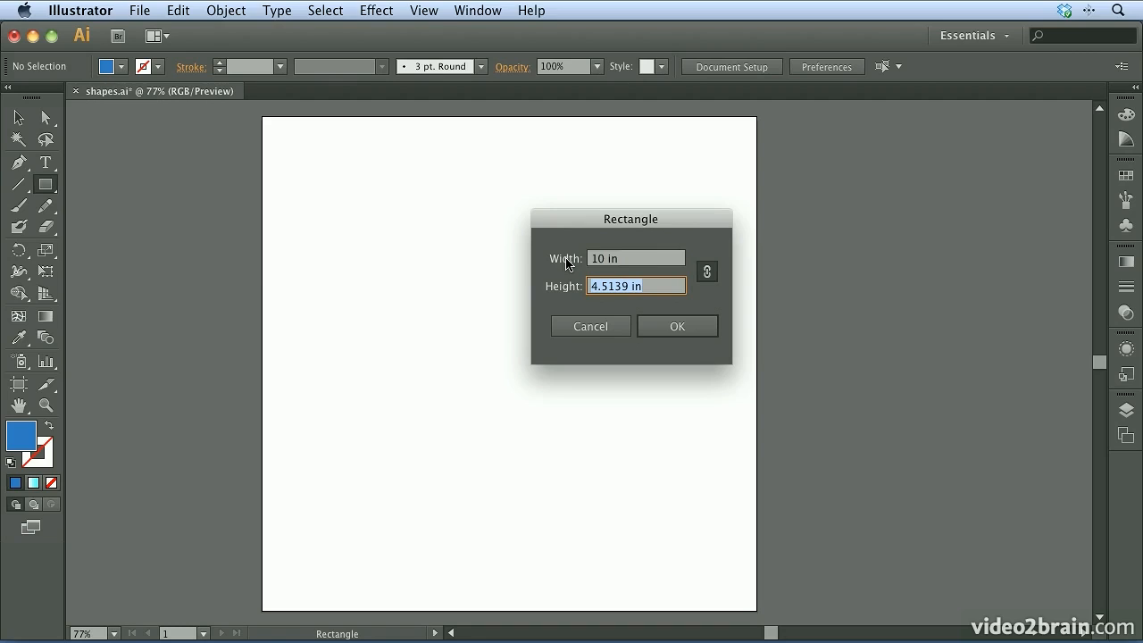
left_click(707, 273)
left_click_drag(639, 265, 563, 267)
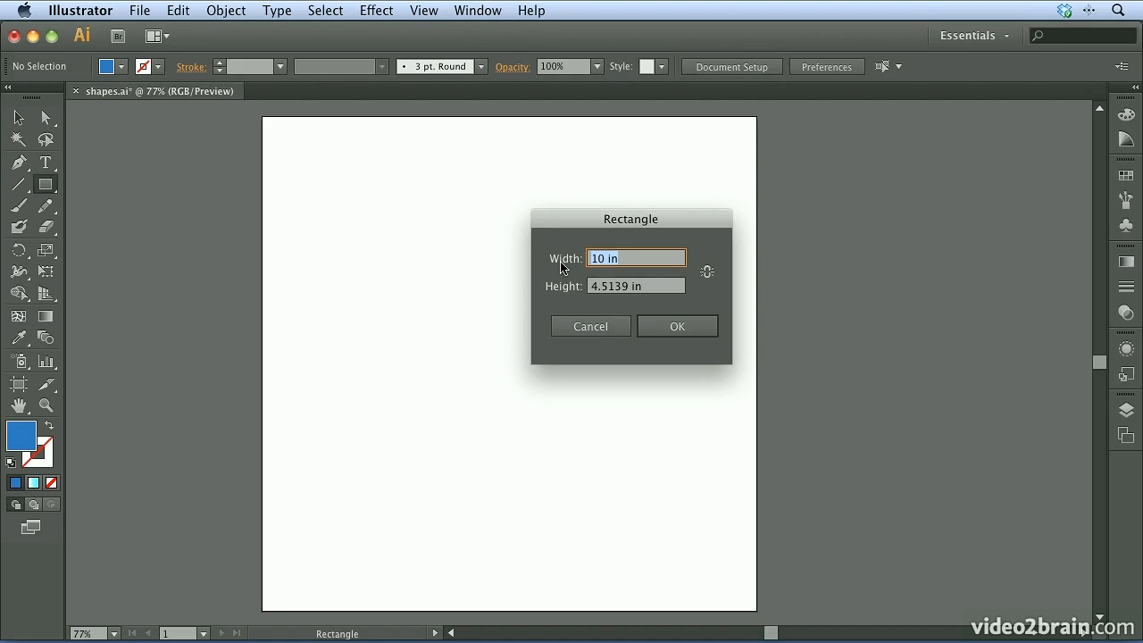
type("10")
key("Tab")
type("10")
key("Tab")
Constrain the width and height proportions and create the rectangle at 10 in by 10 in
left_click(706, 272)
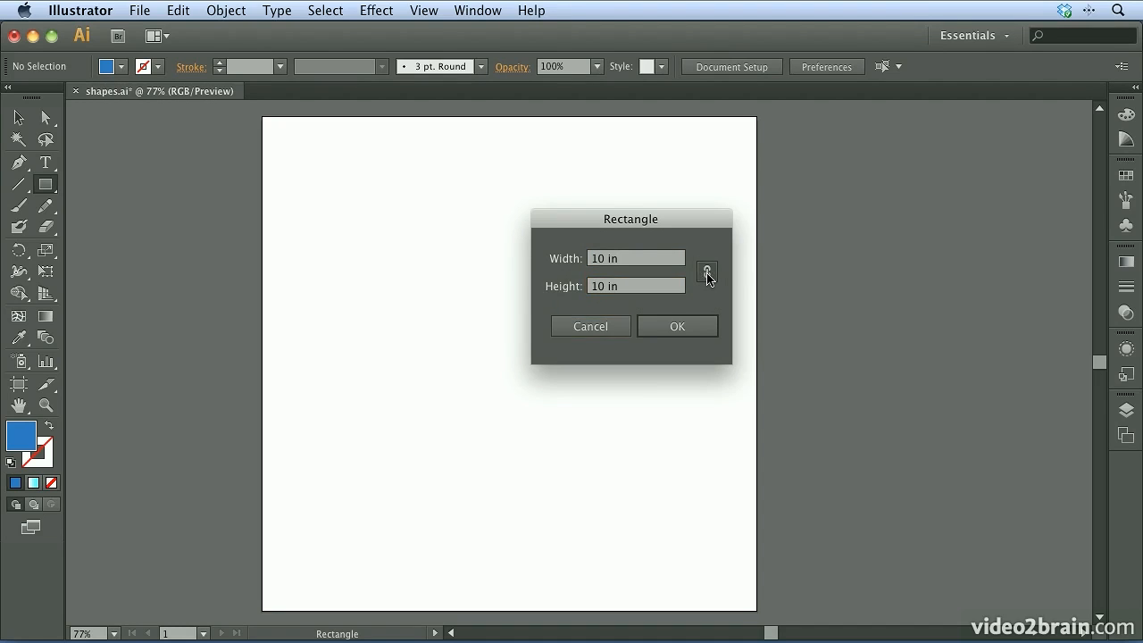
left_click_drag(657, 263, 578, 265)
type("5")
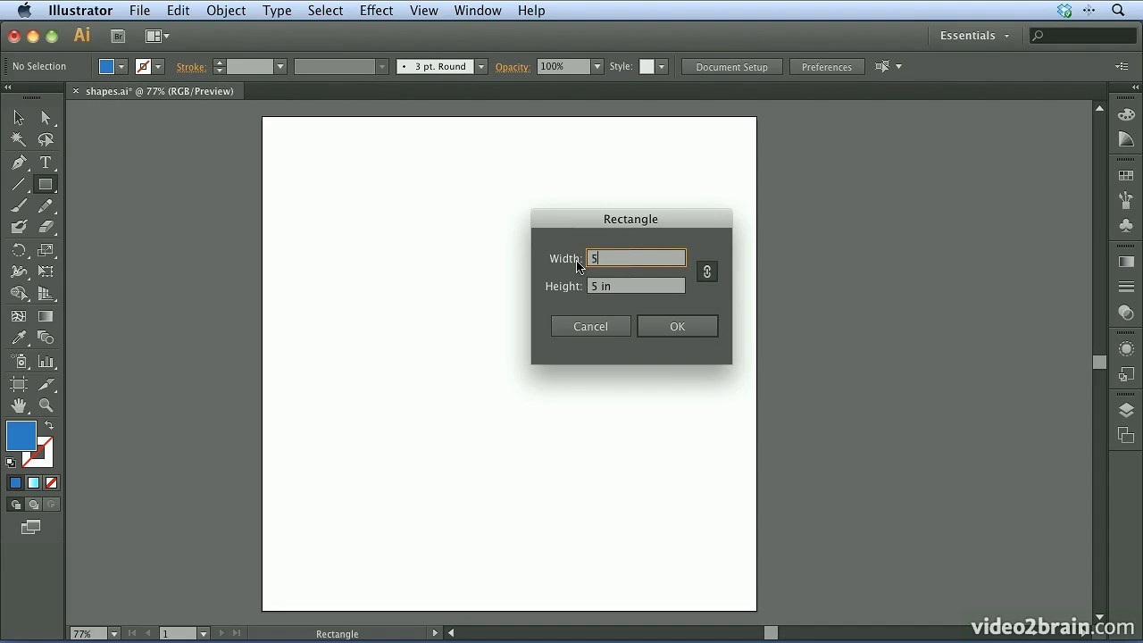
key("BackSpace")
type("10")
key("Tab")
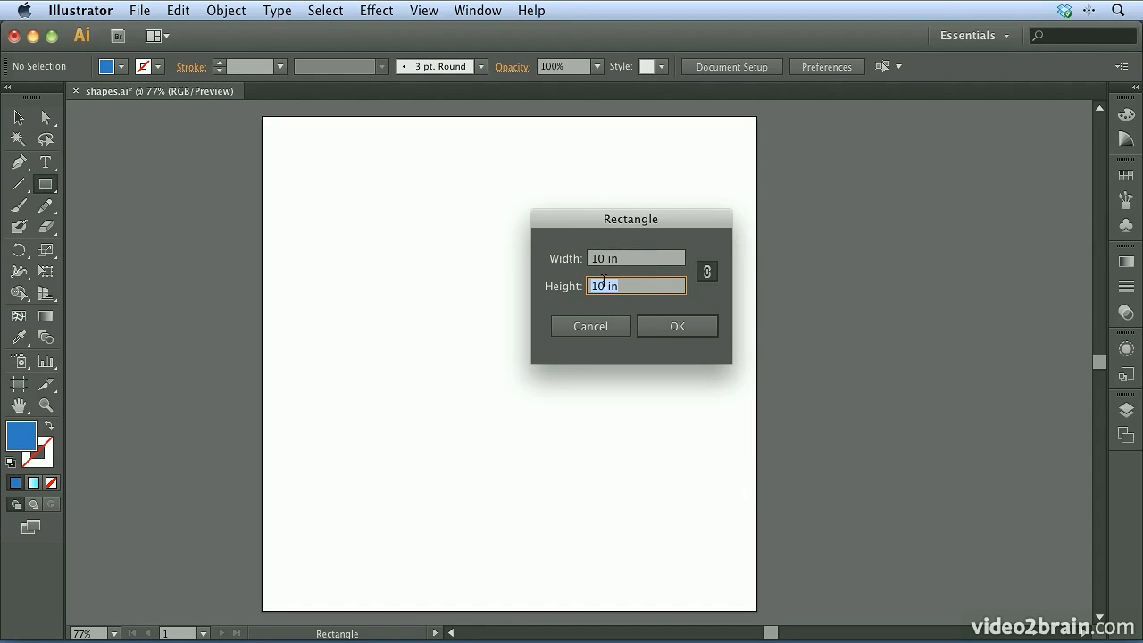
left_click(675, 325)
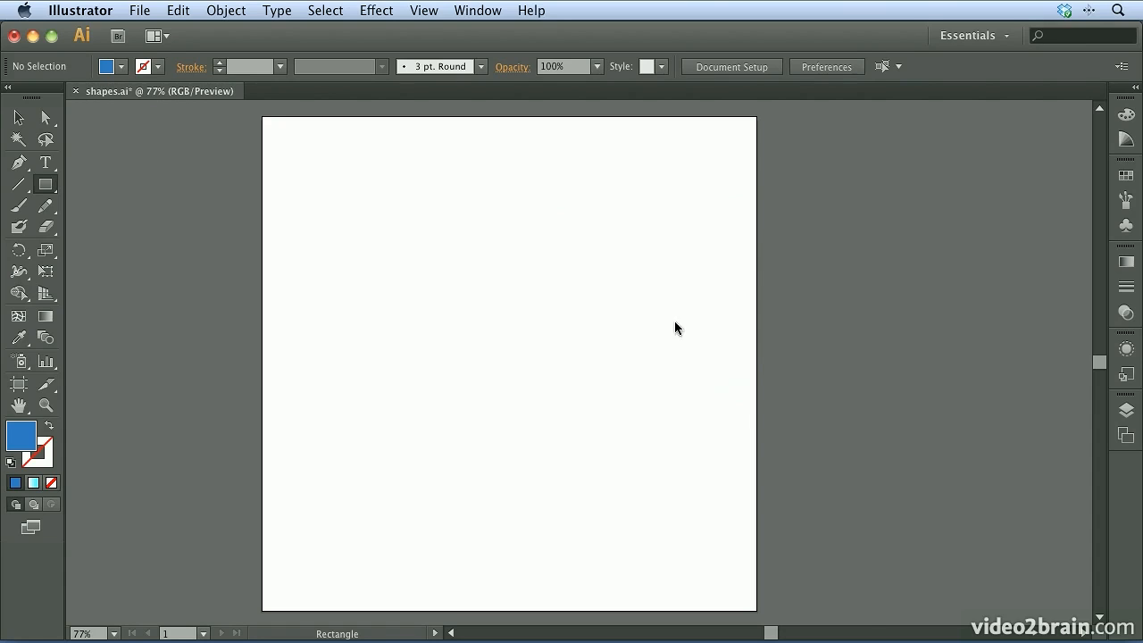
Move the blue square so it covers the artboard exactly, and lock it in place
left_click(20, 122)
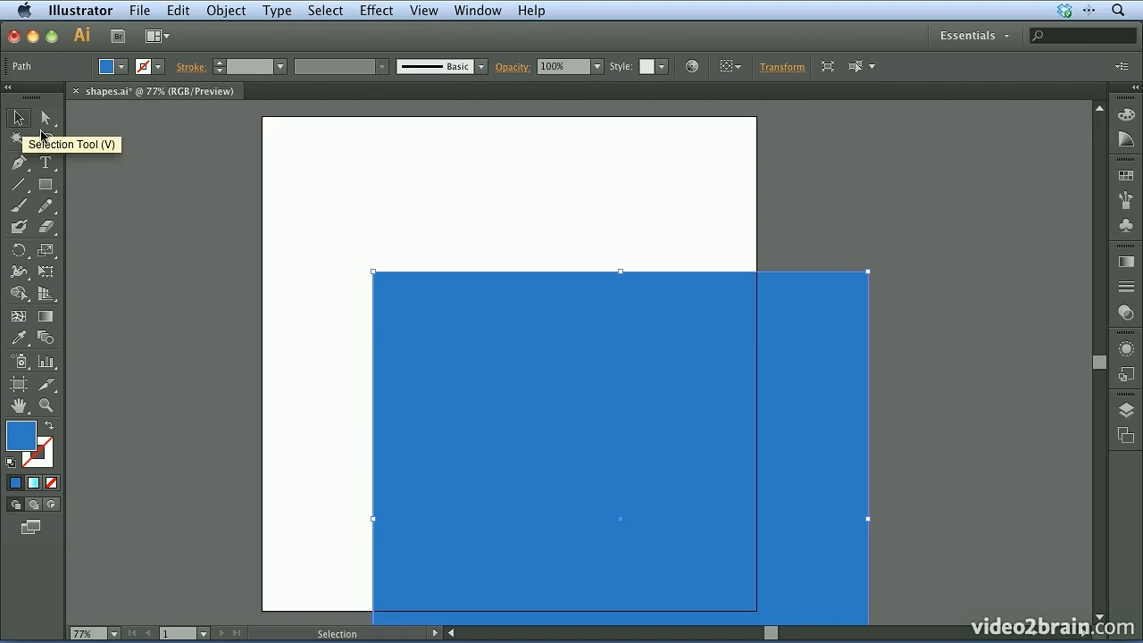
left_click_drag(498, 386, 405, 271)
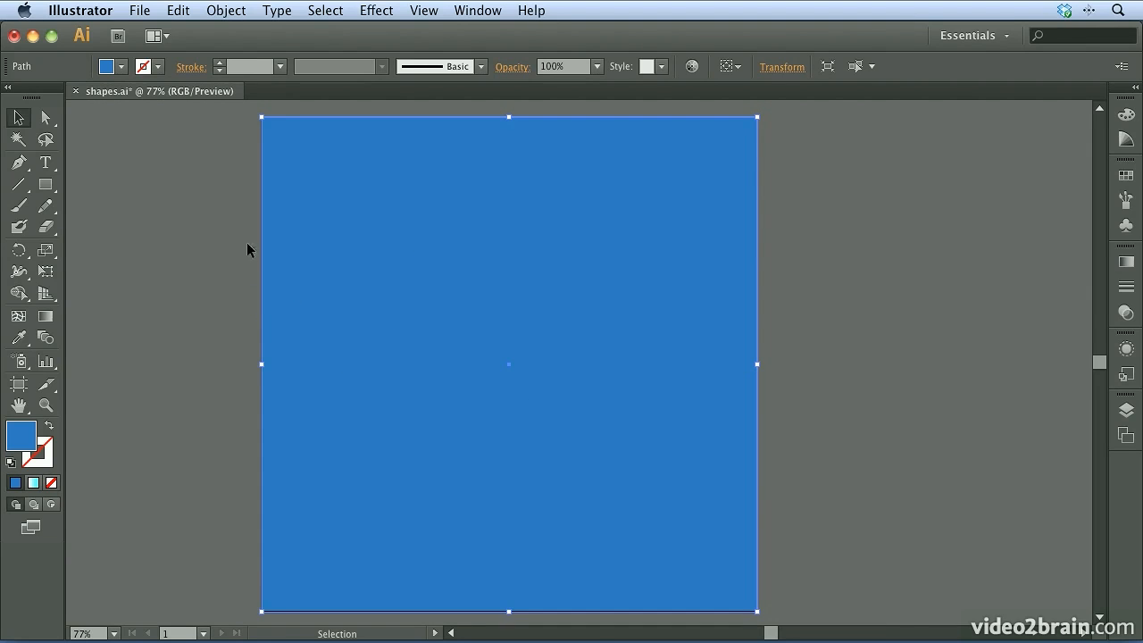
left_click(225, 9)
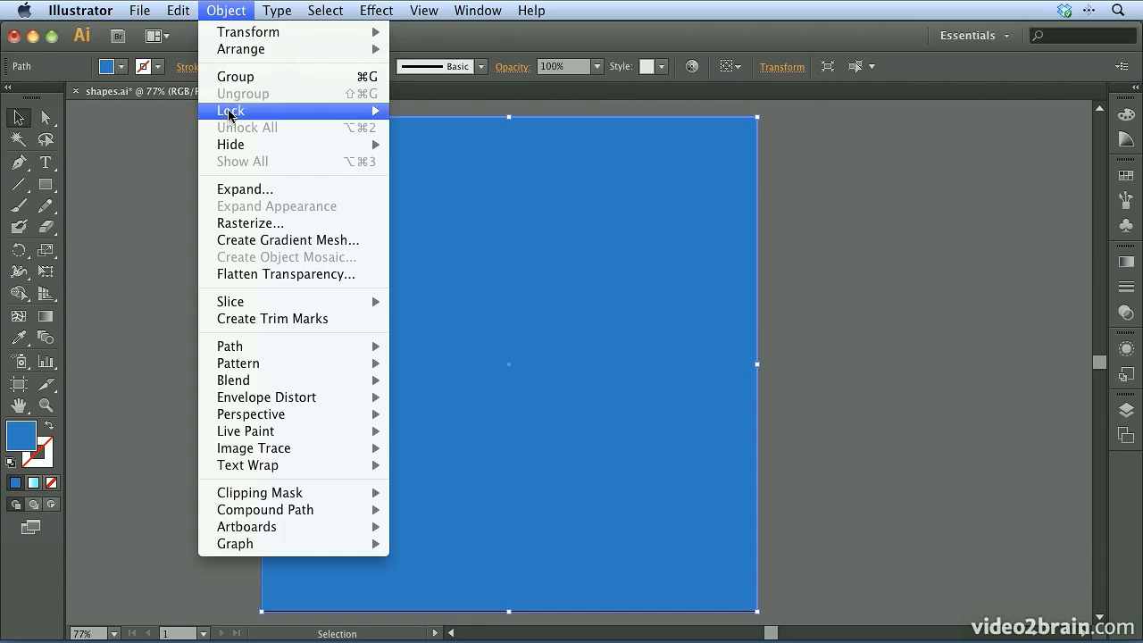
mouse_move(230, 113)
left_click(447, 112)
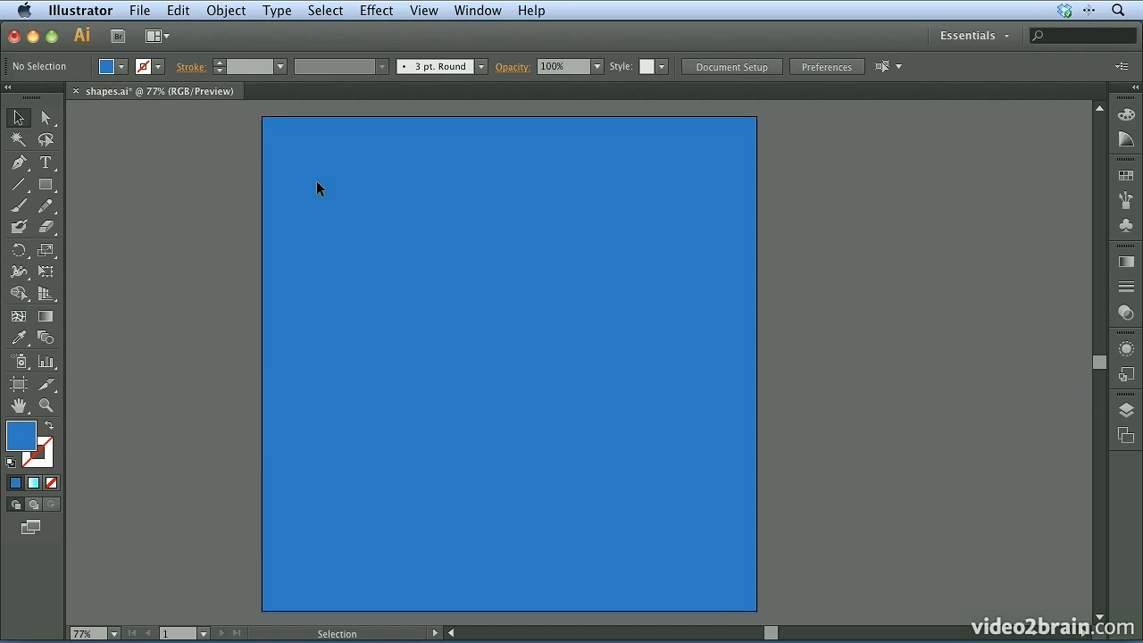
Draw a trial wide ellipse over the blue background with the Ellipse tool, and delete it
left_click(45, 186)
left_click(45, 187)
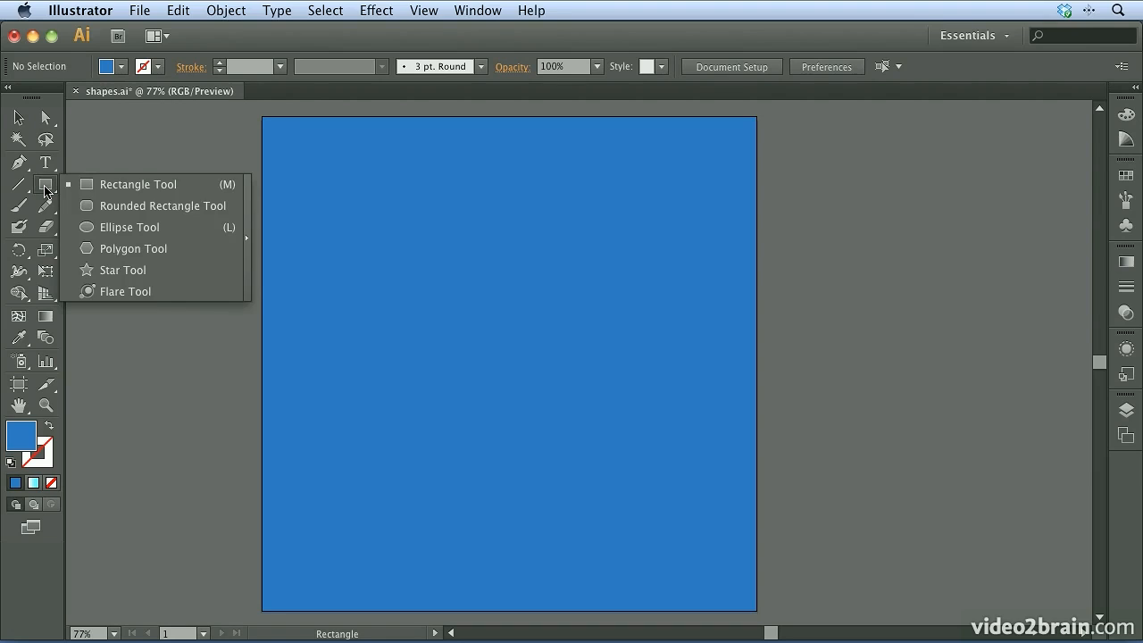
left_click(130, 230)
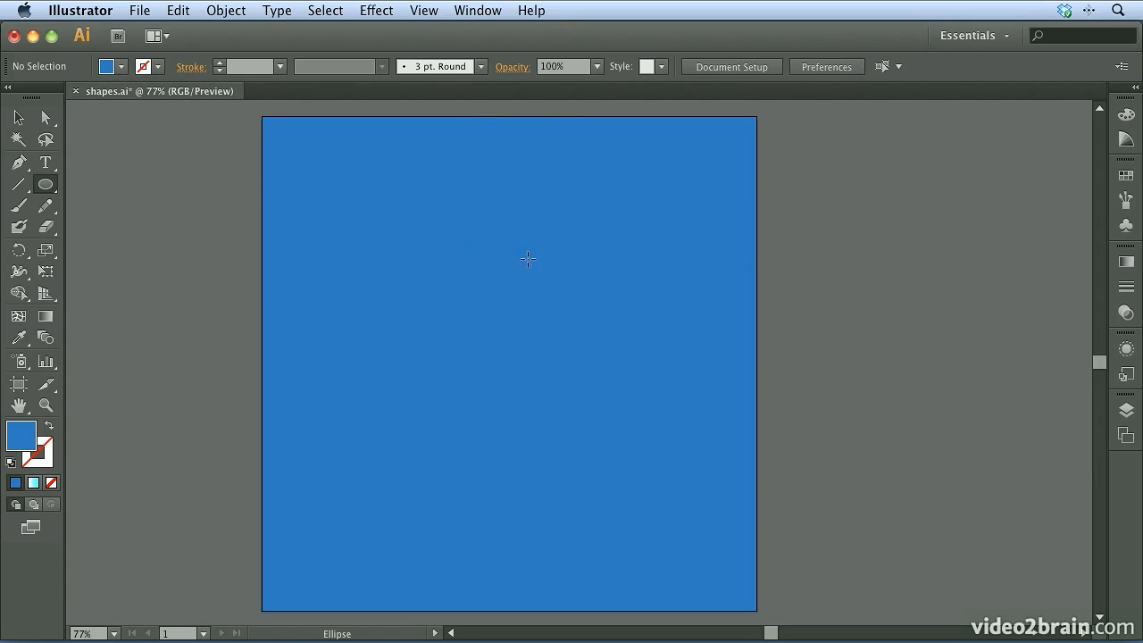
left_click_drag(318, 223, 600, 366)
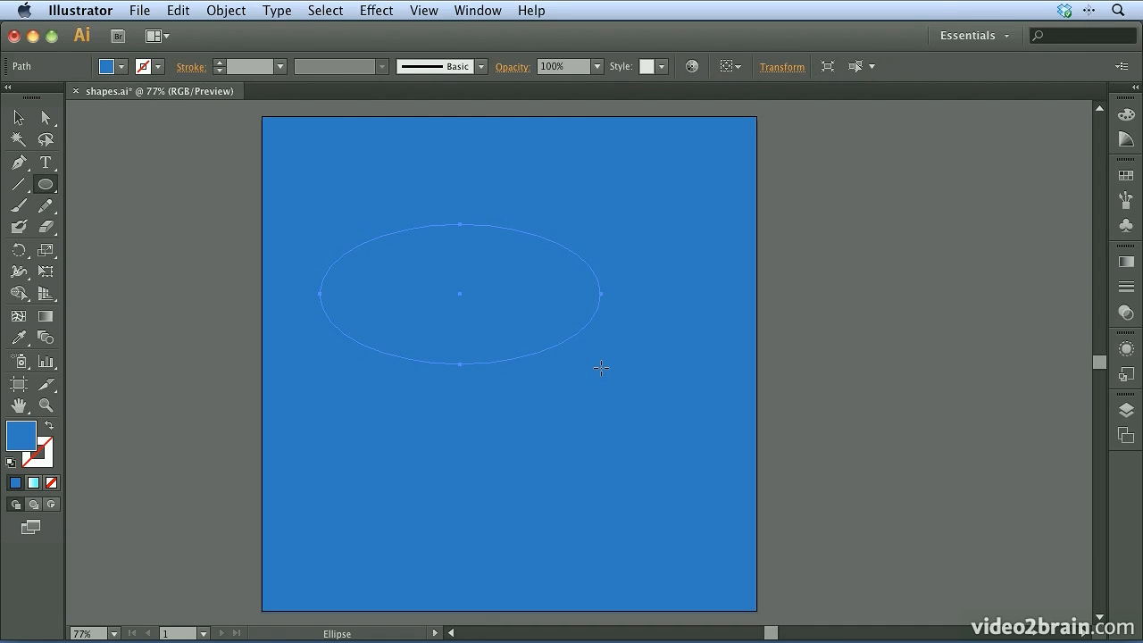
key("Delete")
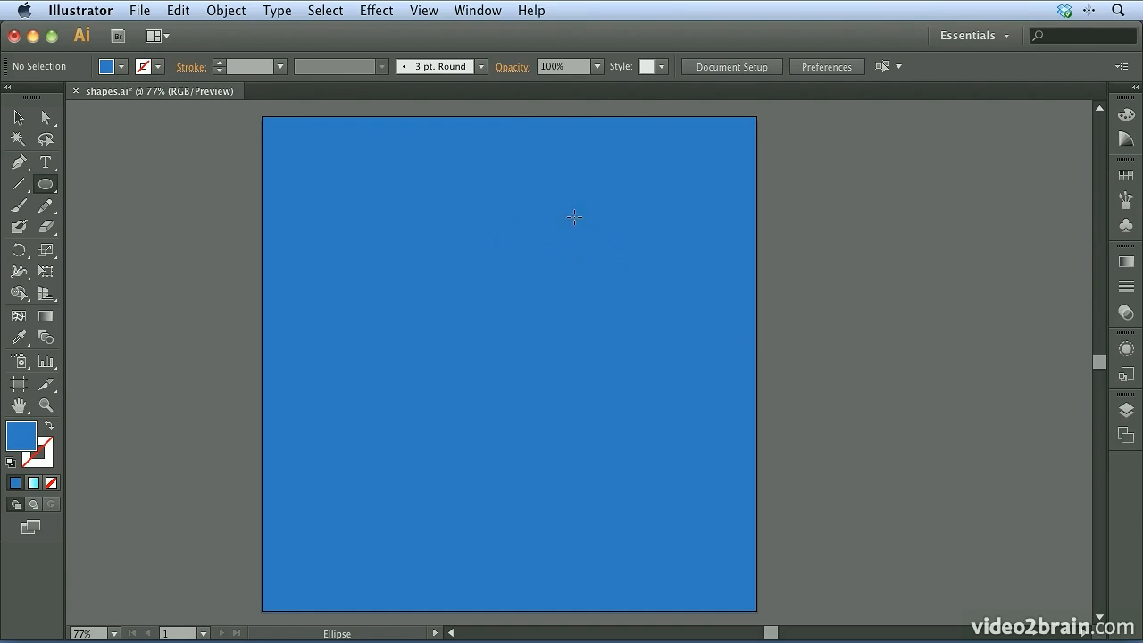
Set the fill color to the dark green swatch
left_click(1128, 178)
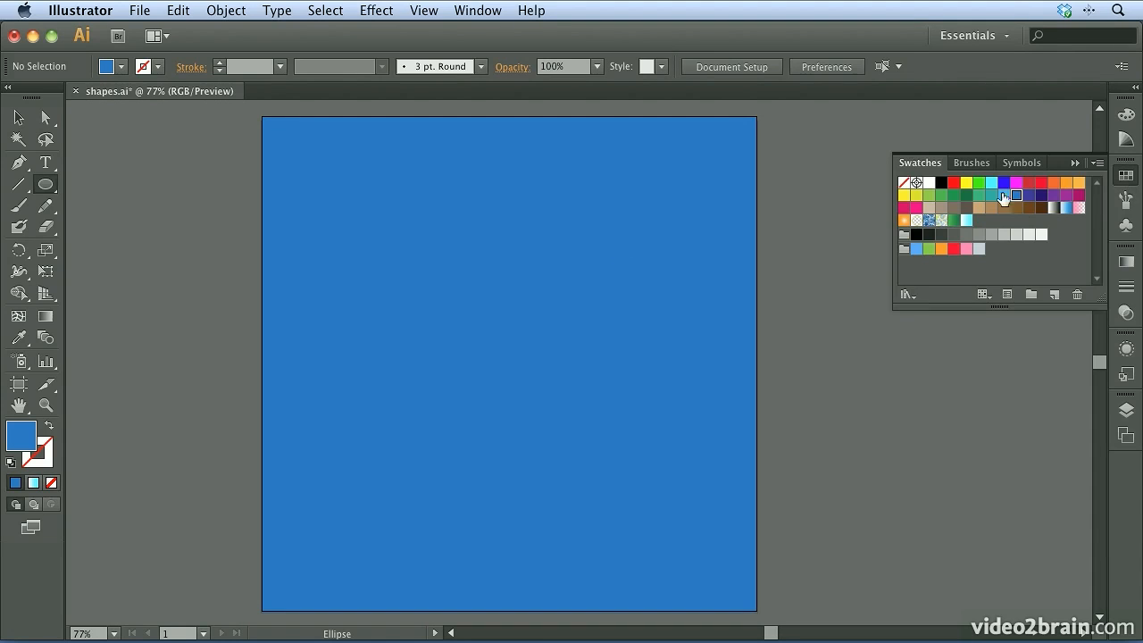
left_click(967, 199)
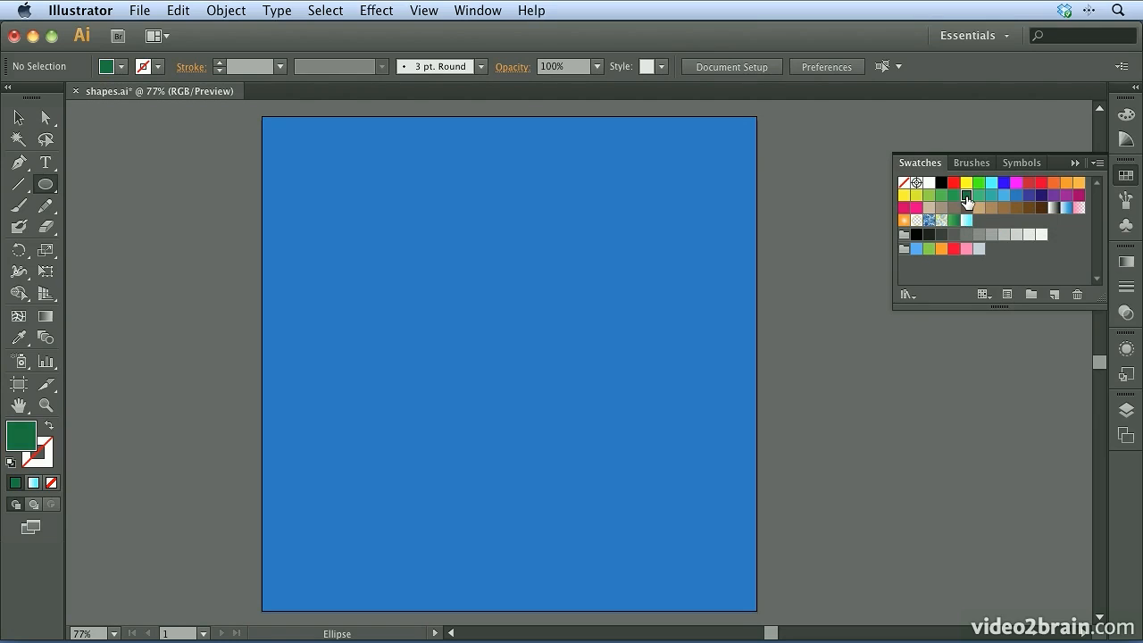
left_click(1124, 177)
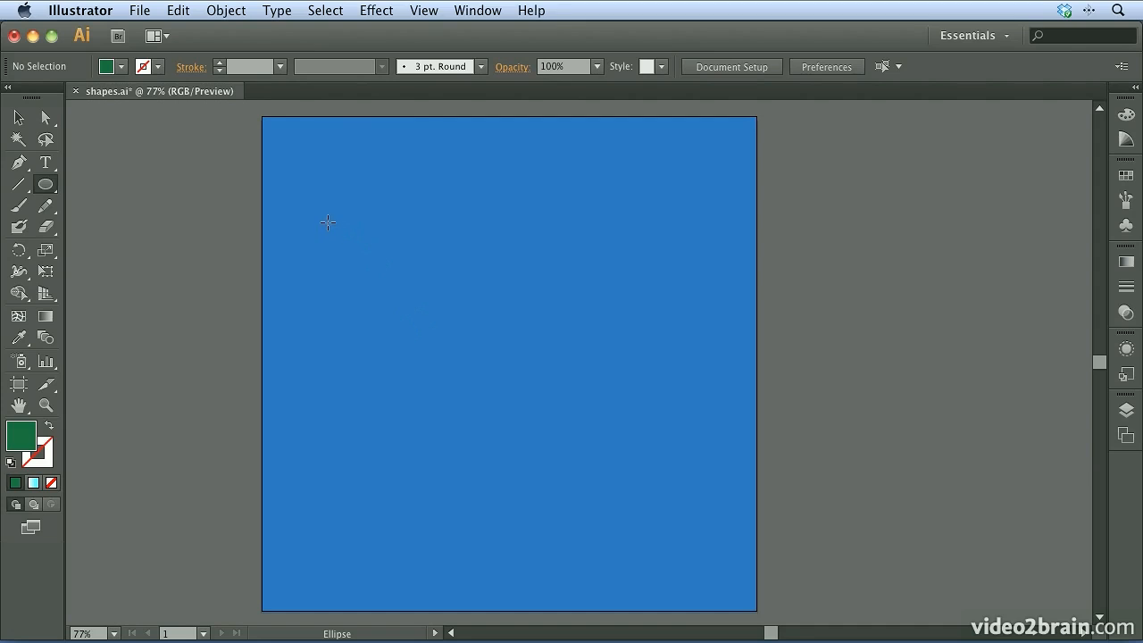
Draw a trial green circle from its edge and another outward from its center, deleting each one
left_click_drag(331, 220, 665, 486)
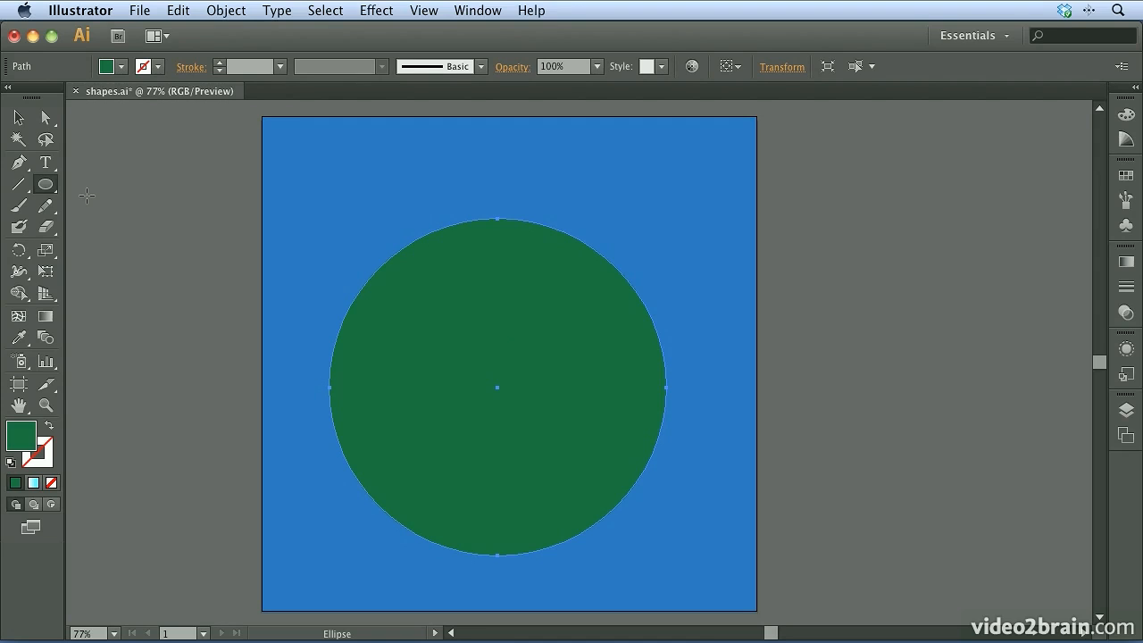
key("Delete")
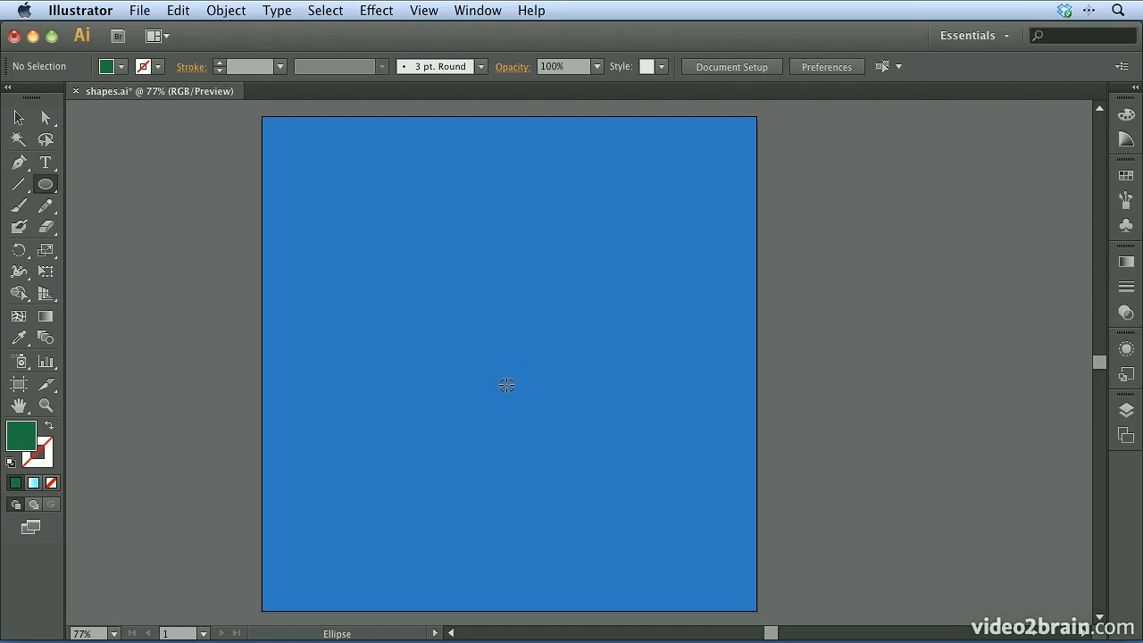
left_click_drag(507, 384, 306, 210)
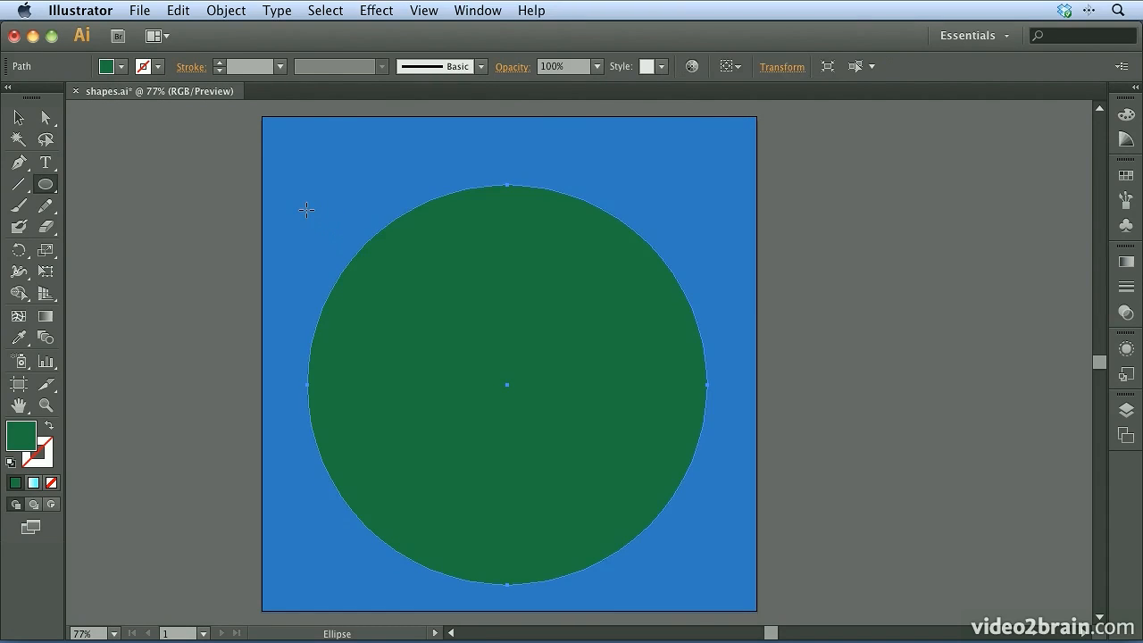
key("Delete")
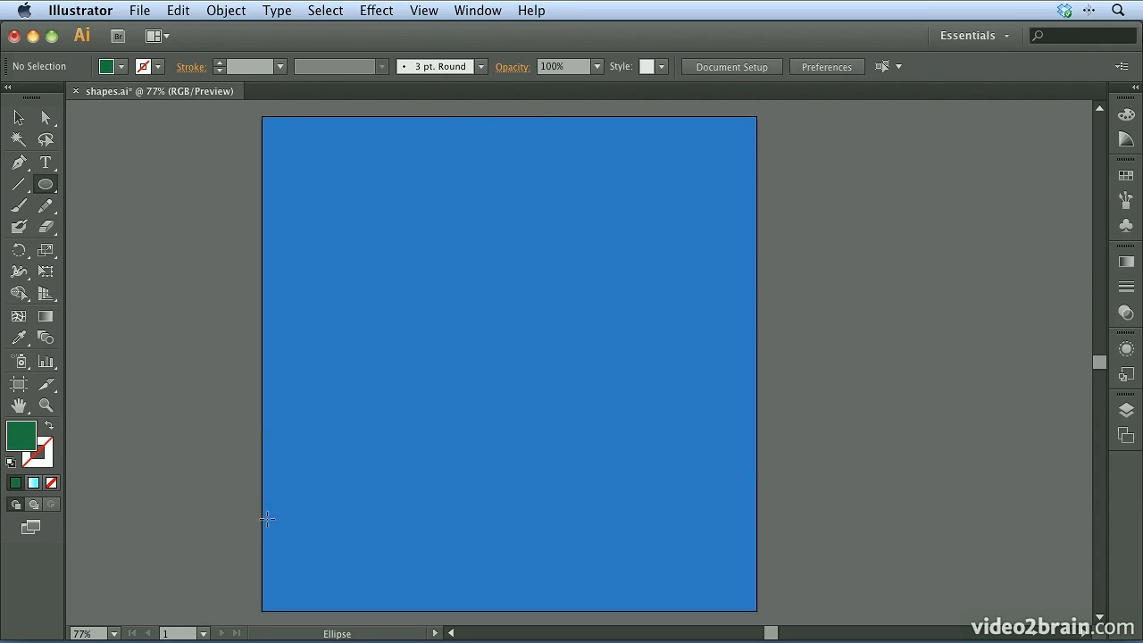
Draw three overlapping wide green ellipses as hills across the artboard's lower edge, extending past its sides and bottom
left_click_drag(215, 451, 641, 530)
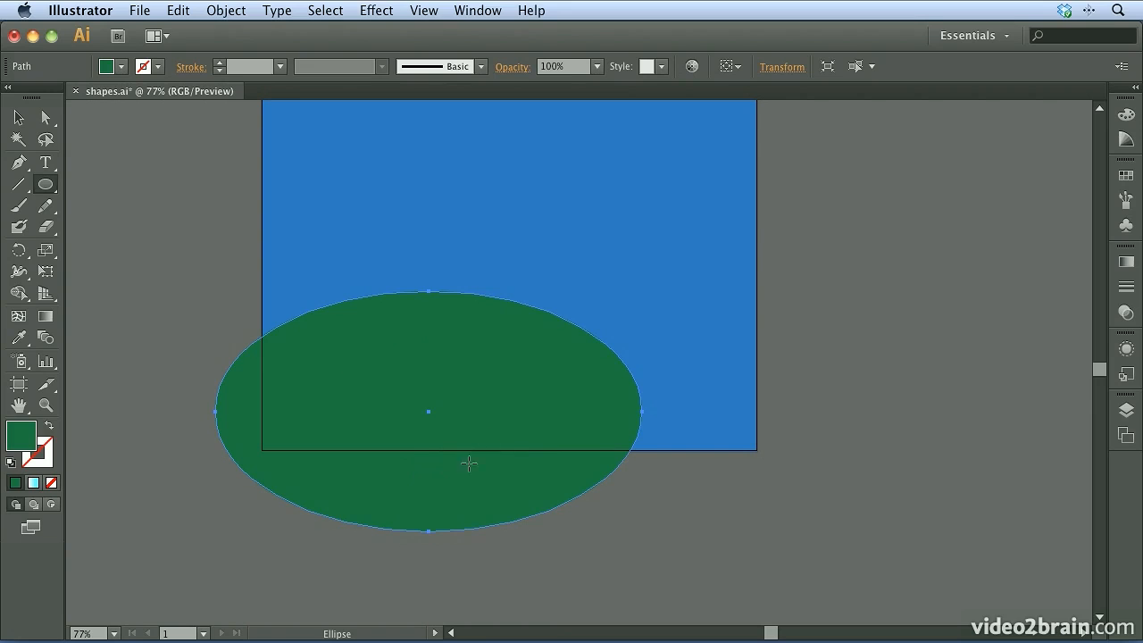
left_click_drag(486, 351, 848, 533)
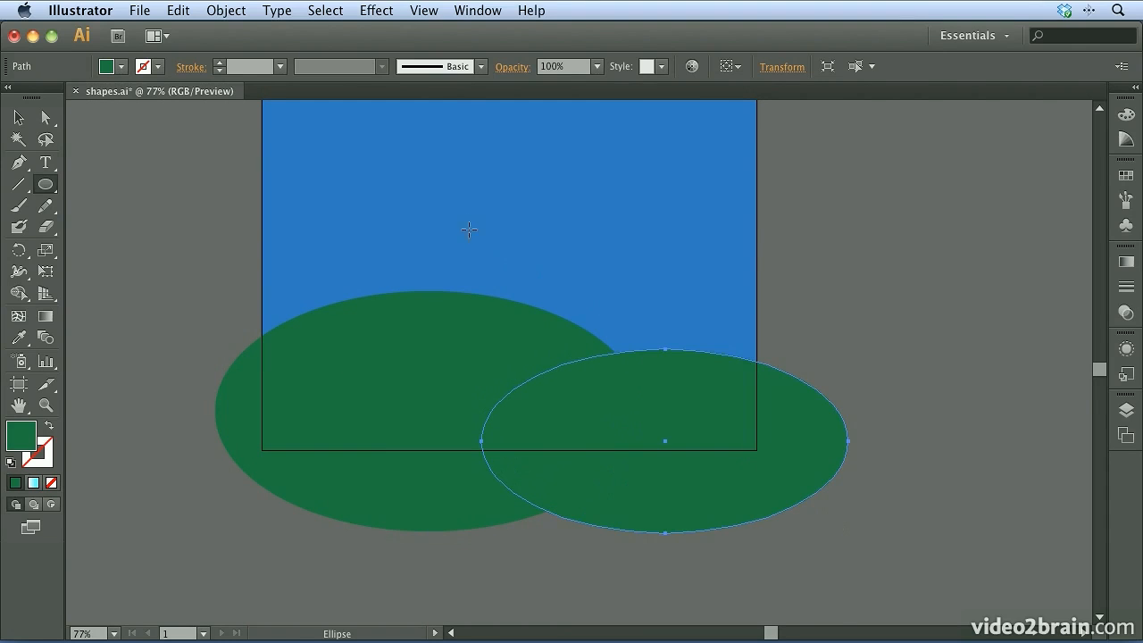
left_click_drag(465, 220, 812, 450)
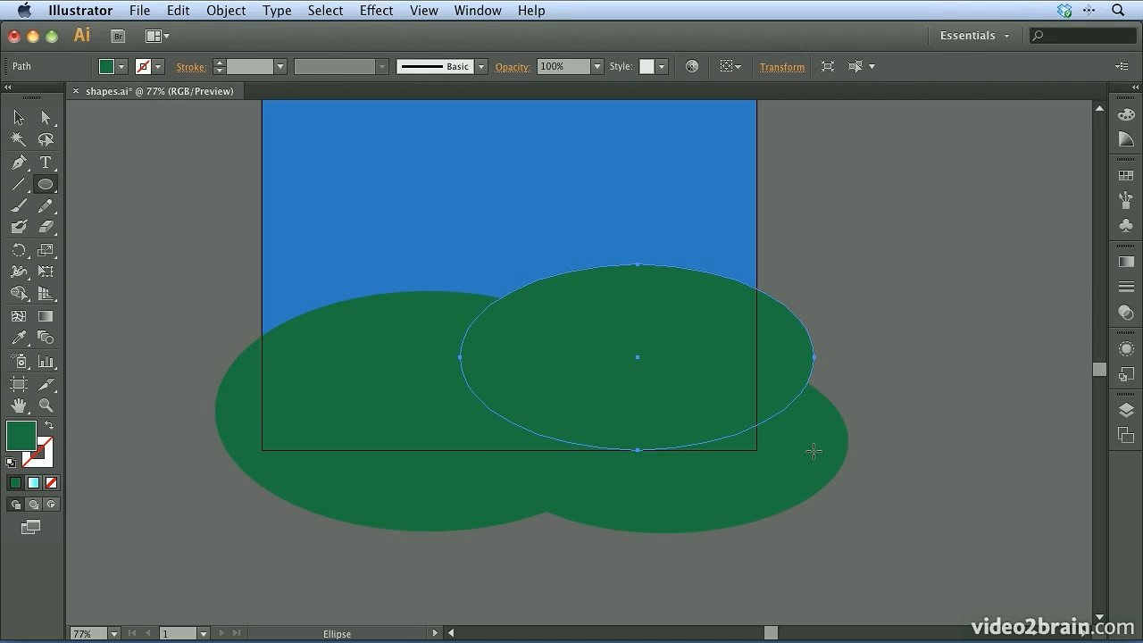
Select all three hill ellipses and fill them with the green gradient swatch
left_click(17, 117)
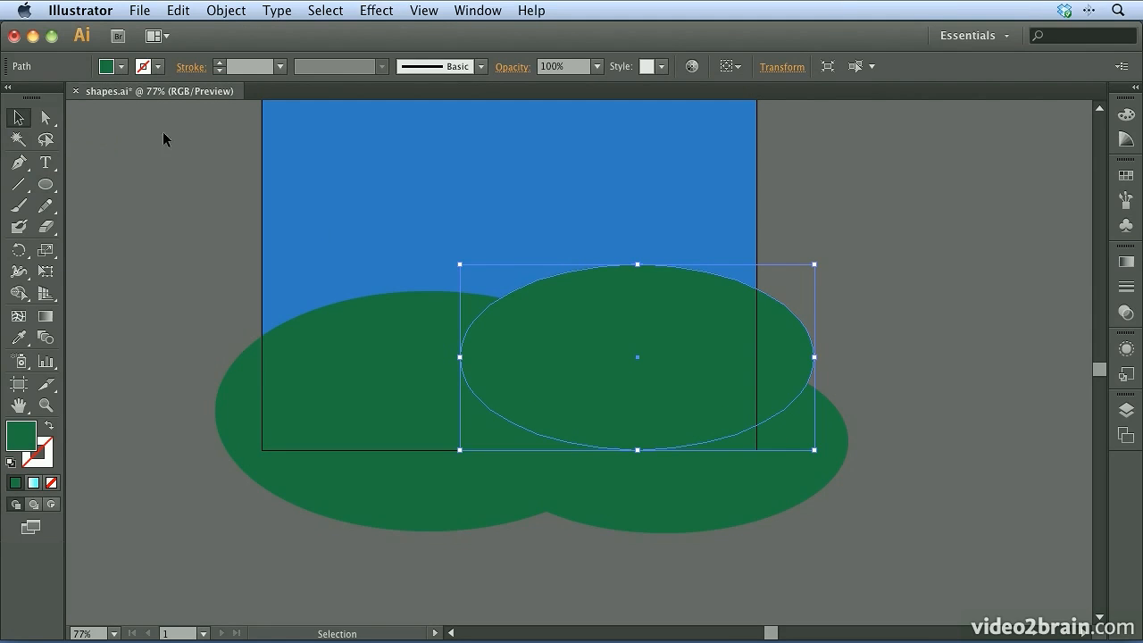
left_click(340, 369, "shift")
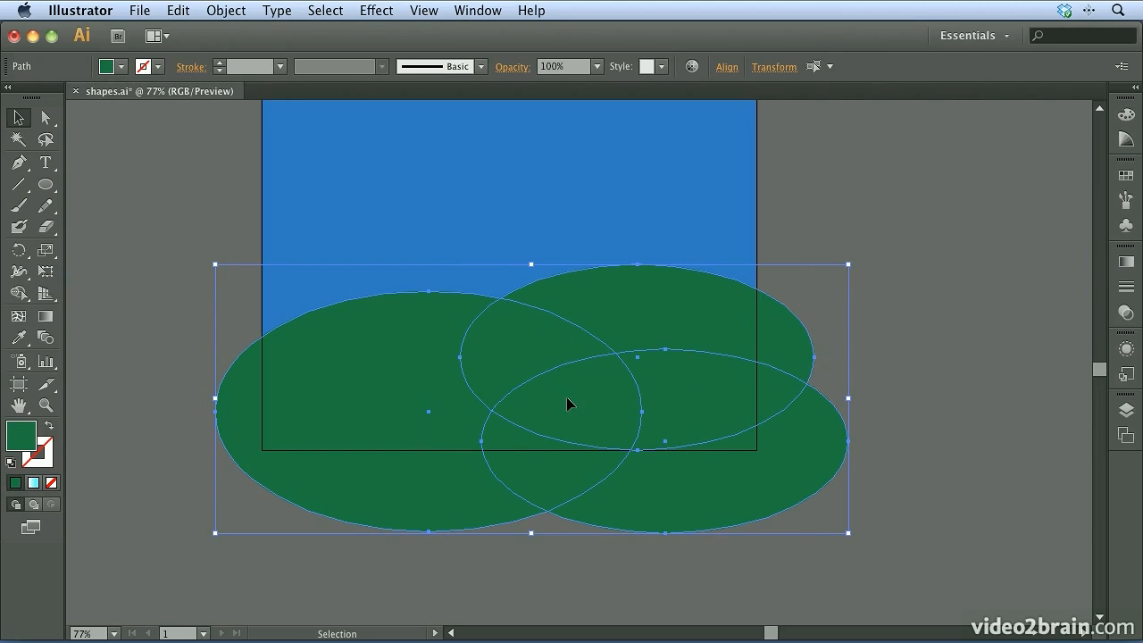
left_click(1125, 175)
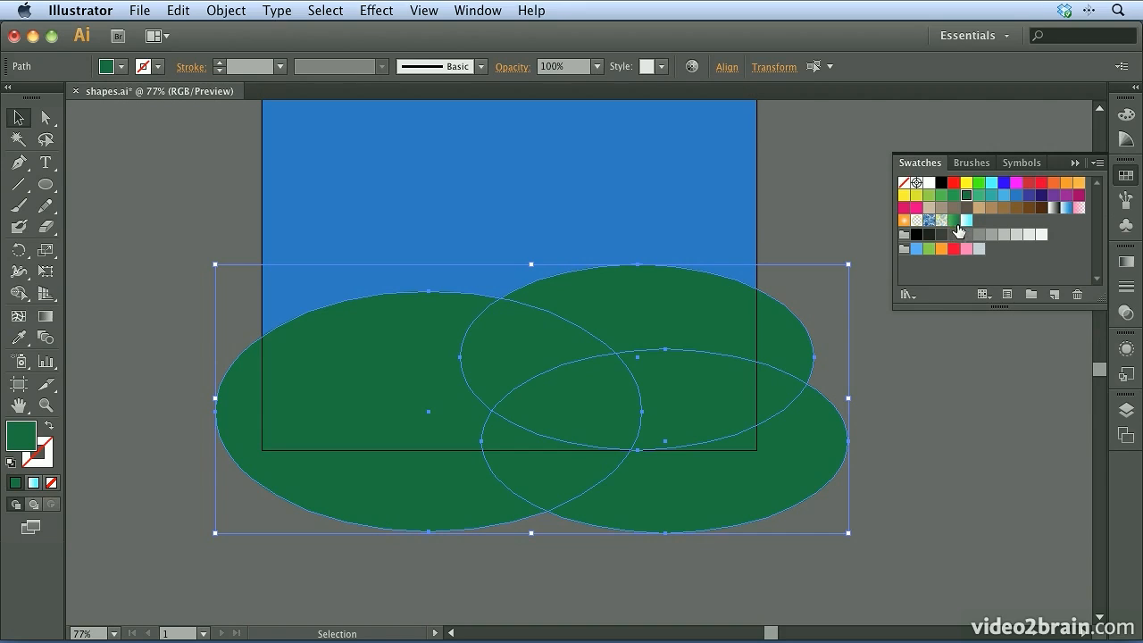
left_click(954, 221)
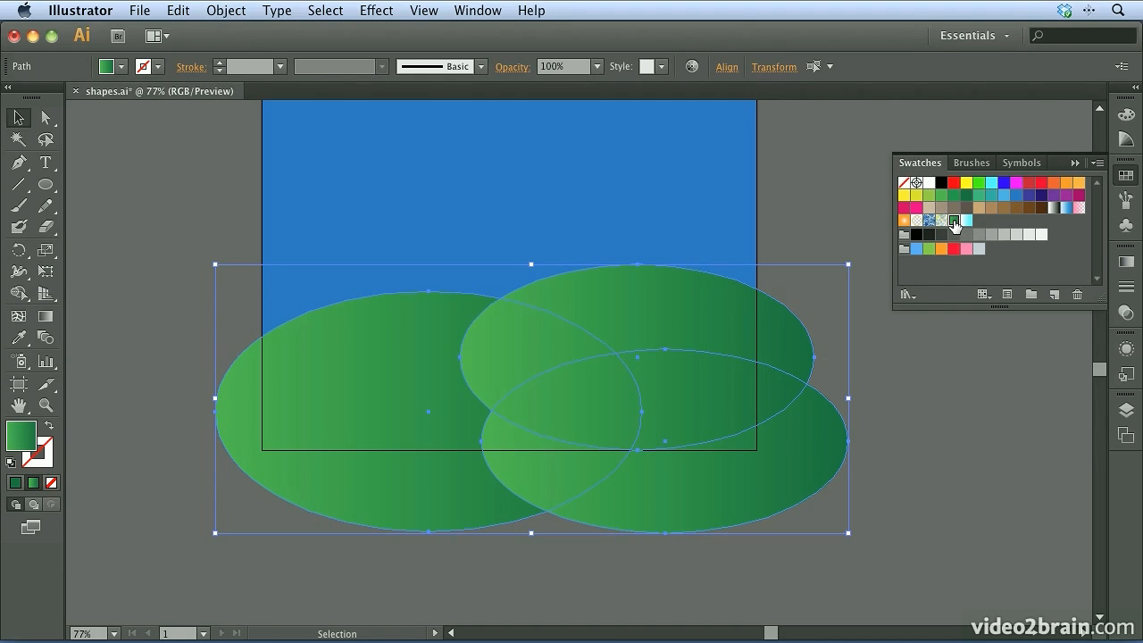
Set the linear gradient angle of the selected hills to 90° and deselect them
left_click(1126, 264)
left_click(996, 319)
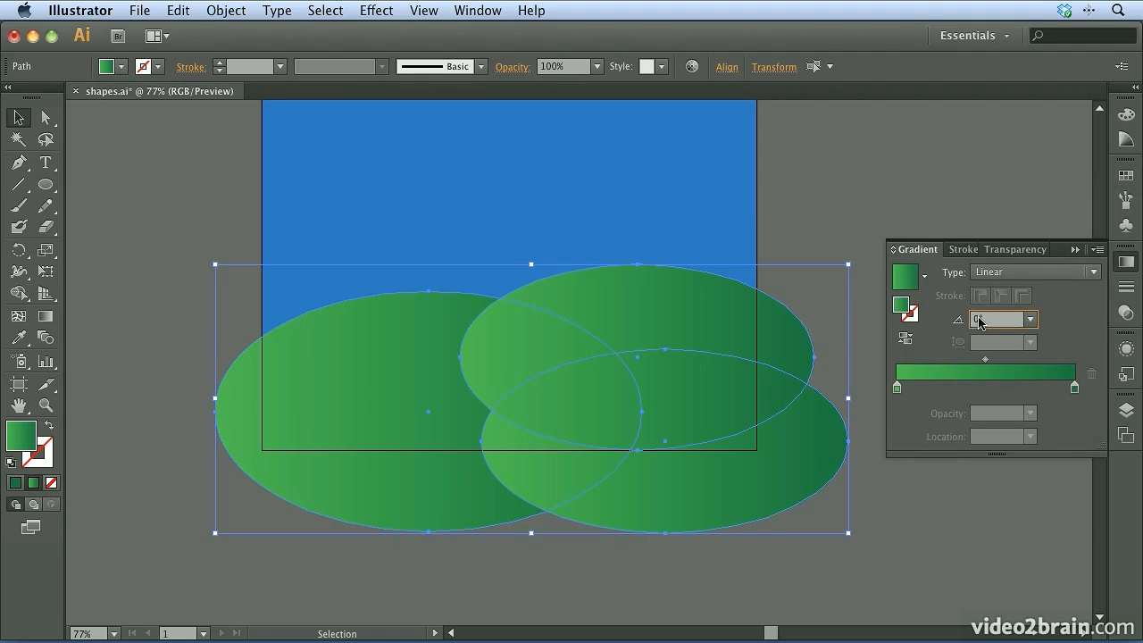
key("Return")
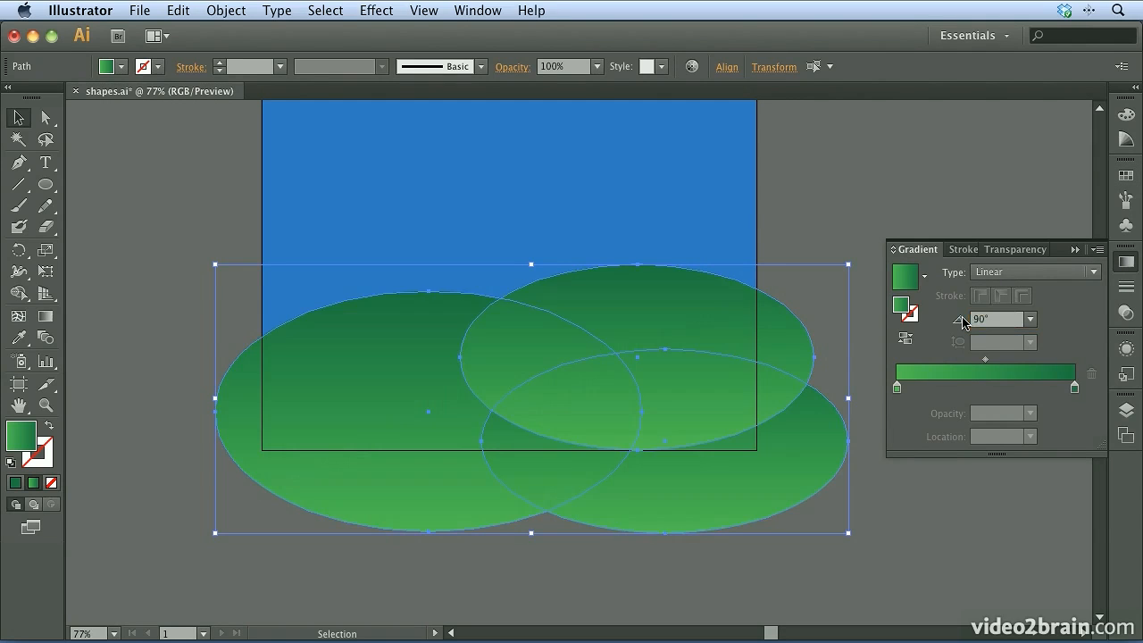
left_click(841, 234)
Rearrange the two right-hand hills, moving the front one up as the highest hill and the other down and further right
left_click_drag(686, 490, 537, 384)
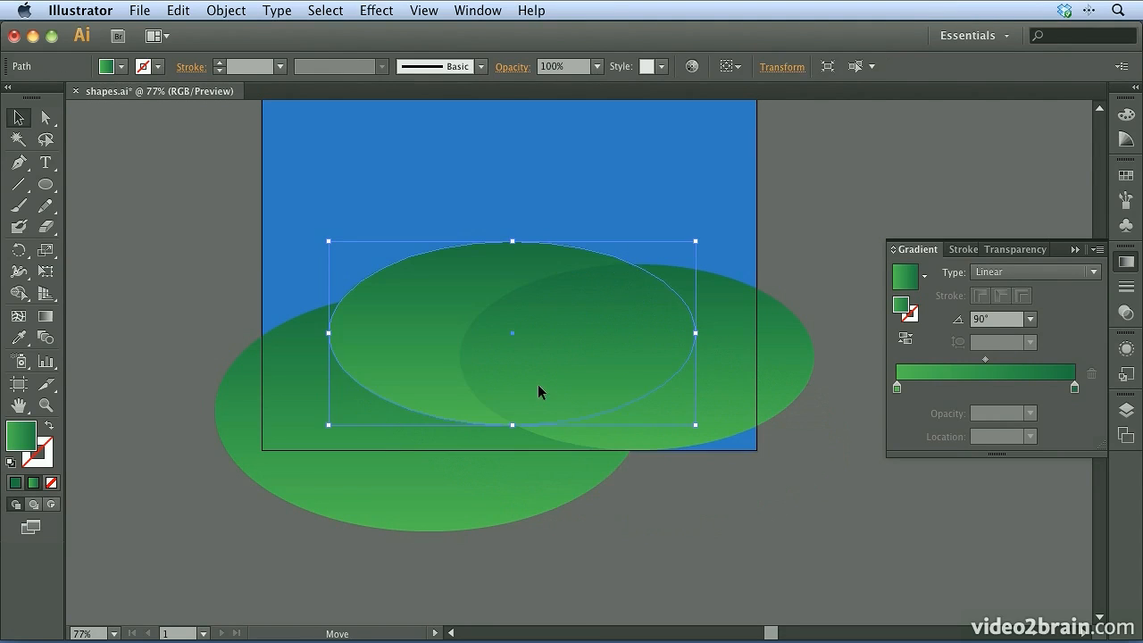
left_click_drag(721, 398, 767, 443)
left_click_drag(431, 351, 499, 318)
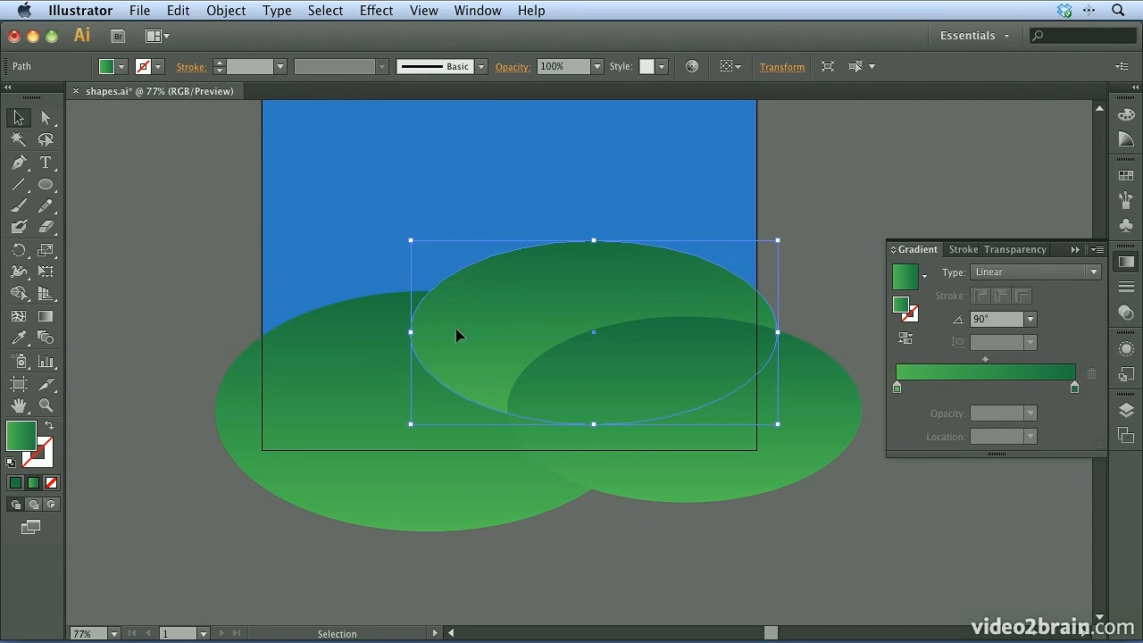
Send the highest hill backward so it sits behind the other two hills, and deselect it
left_click(234, 11)
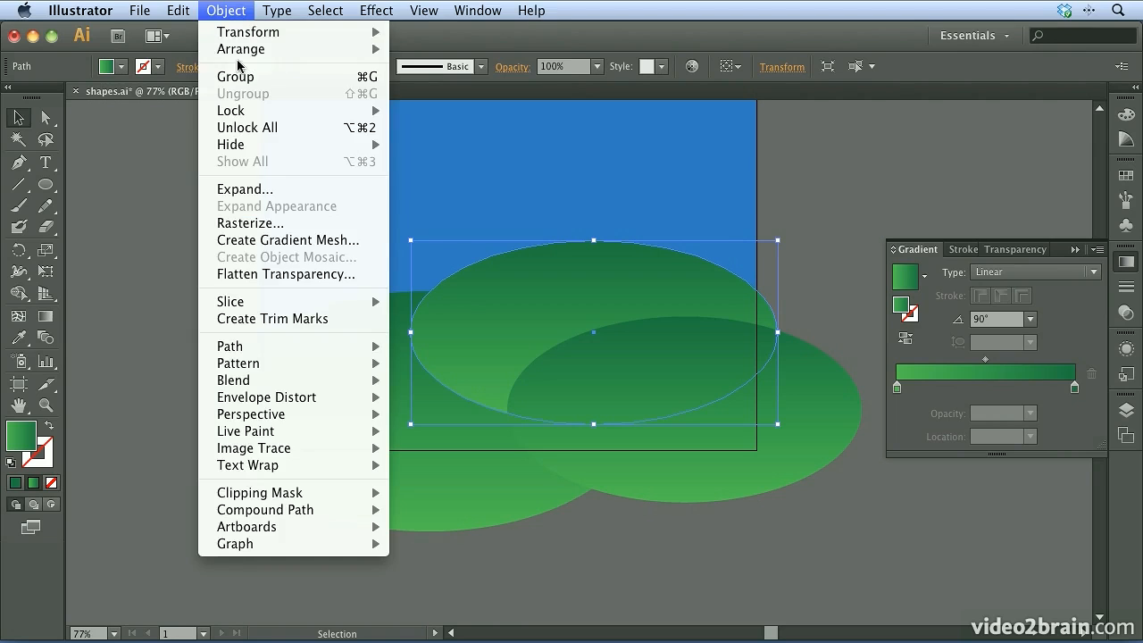
mouse_move(246, 57)
left_click(441, 83)
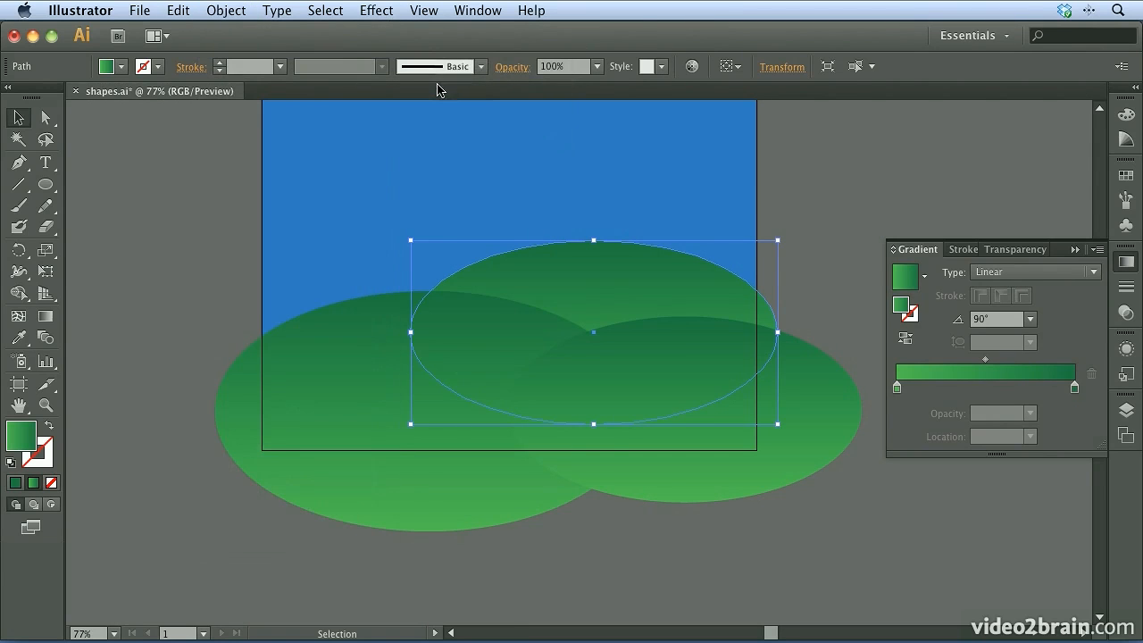
left_click(847, 176)
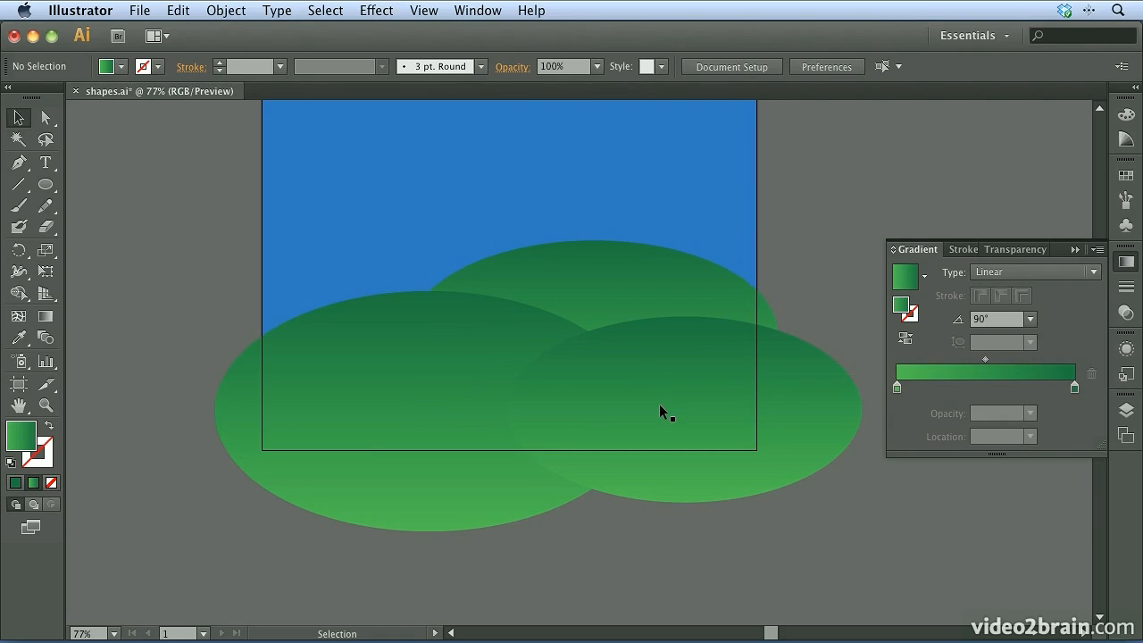
Draw a trial wide ellipse over the hills, repositioning and enlarging it while drawing, and delete it
left_click(45, 188)
left_click_drag(271, 243, 617, 383)
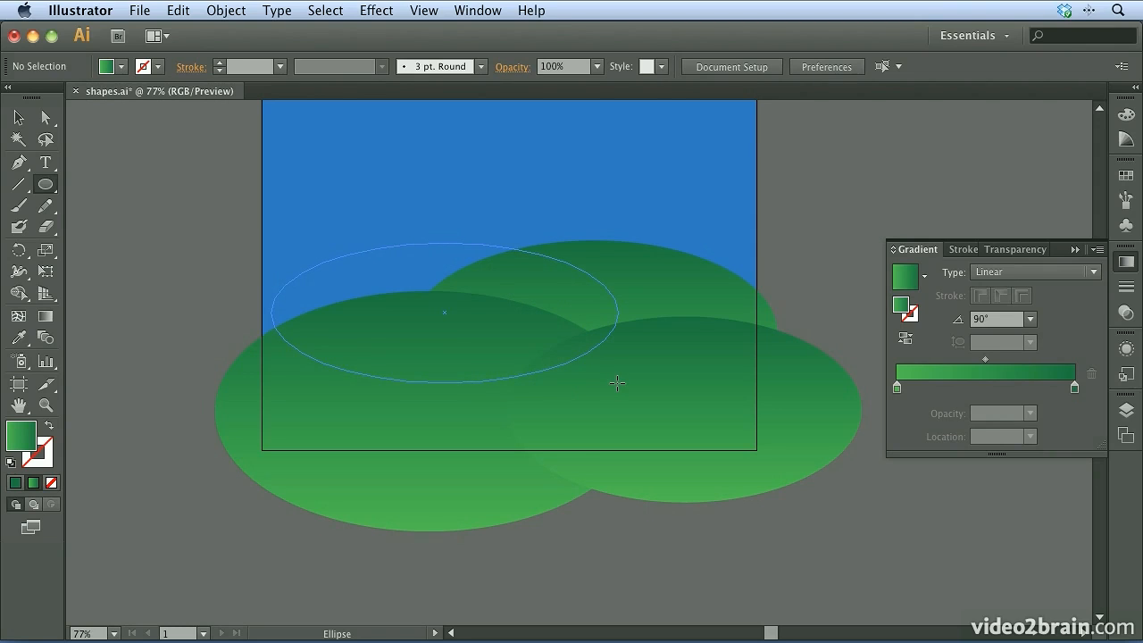
mouse_move(617, 383)
left_mouse_down()
mouse_move(615, 270)
mouse_move(531, 250)
mouse_move(444, 253)
mouse_move(441, 319)
mouse_move(485, 333)
mouse_move(518, 313)
mouse_move(518, 327)
mouse_move(500, 329)
mouse_move(630, 403)
mouse_move(699, 415)
left_mouse_up()
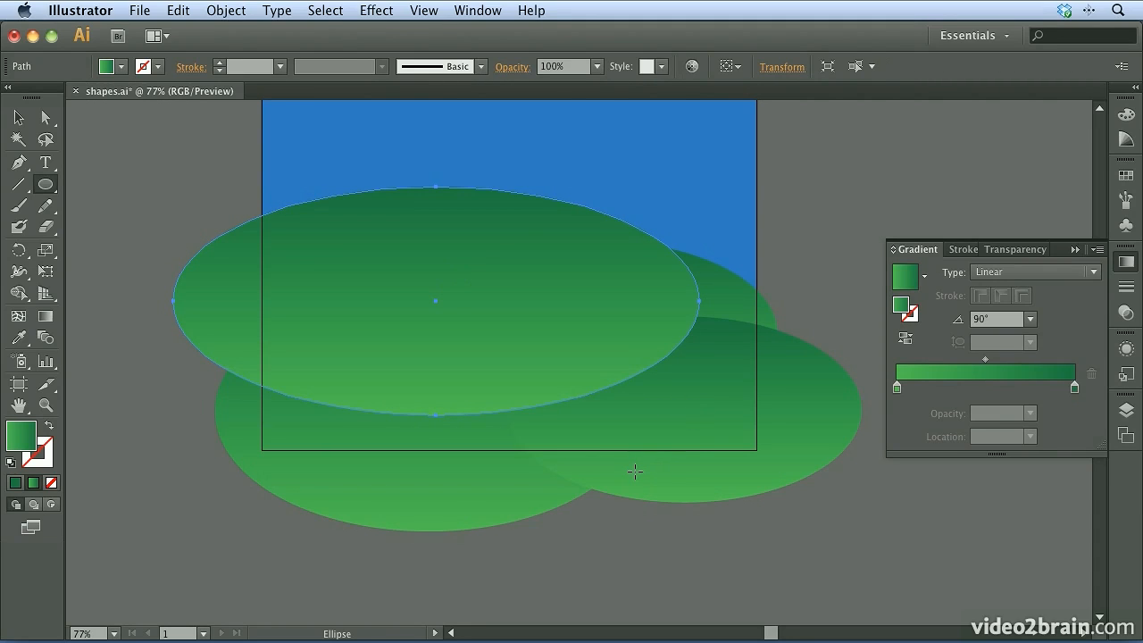
key("Delete")
Draw a cloud of small overlapping ellipses in the sky's upper-left area, filled with the cyan-to-white gradient swatch
key("space")
left_click_drag(523, 224, 511, 371)
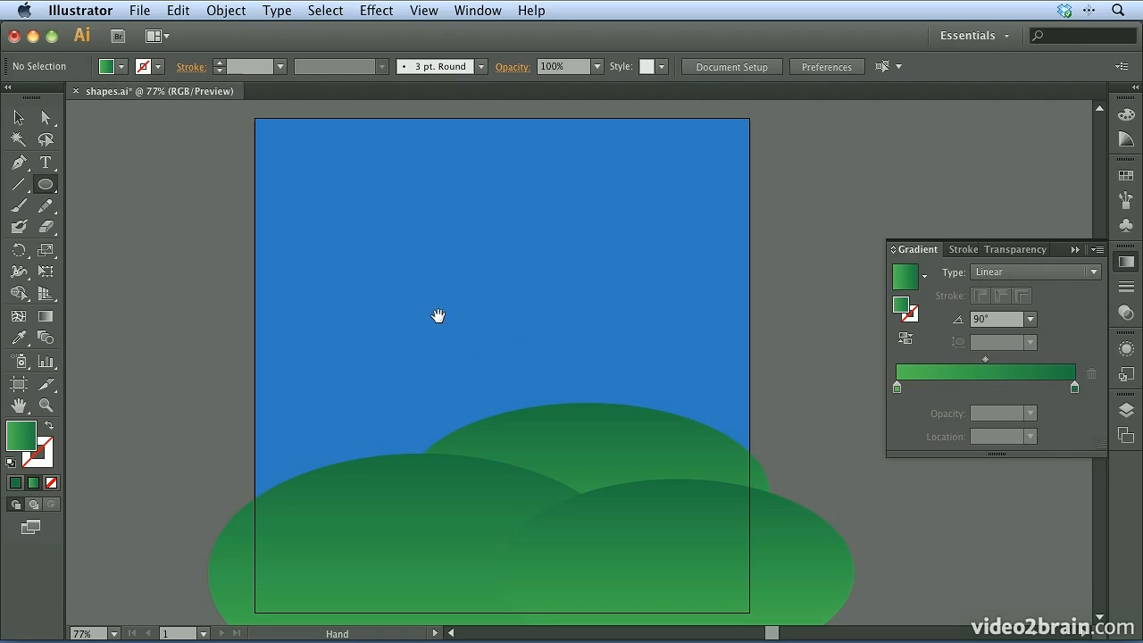
left_click_drag(409, 319, 402, 342)
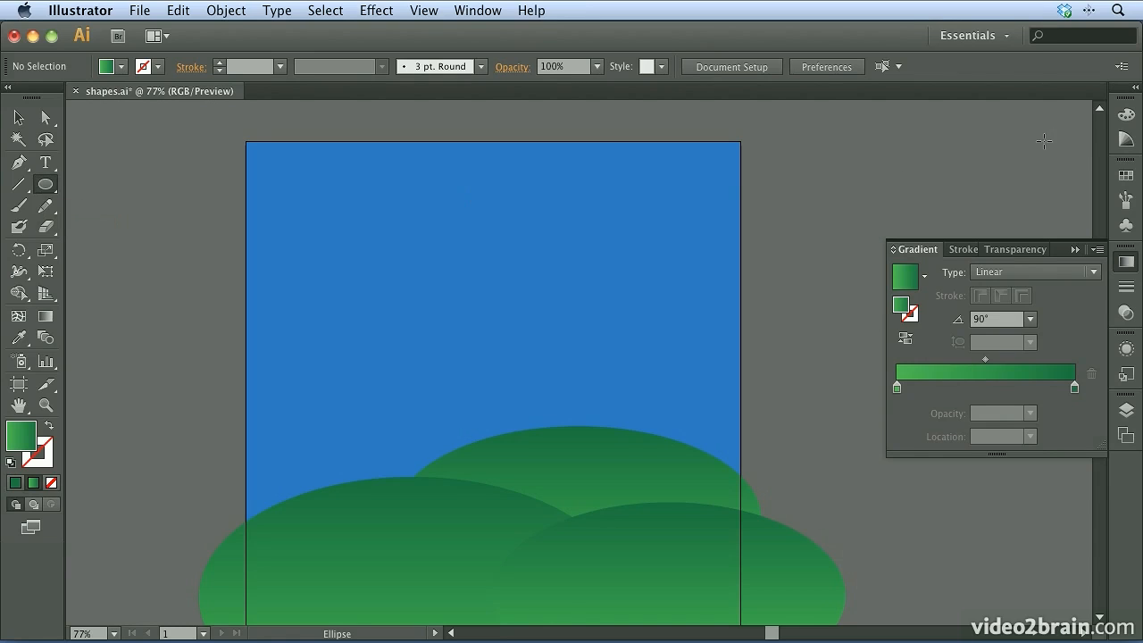
left_click(1126, 175)
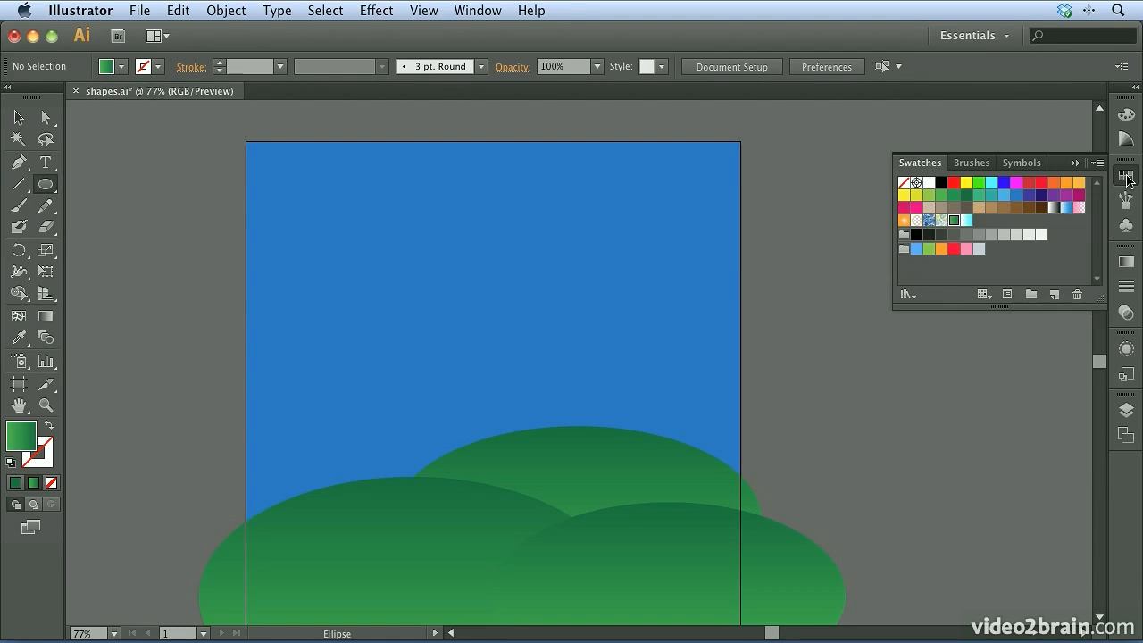
left_click(966, 220)
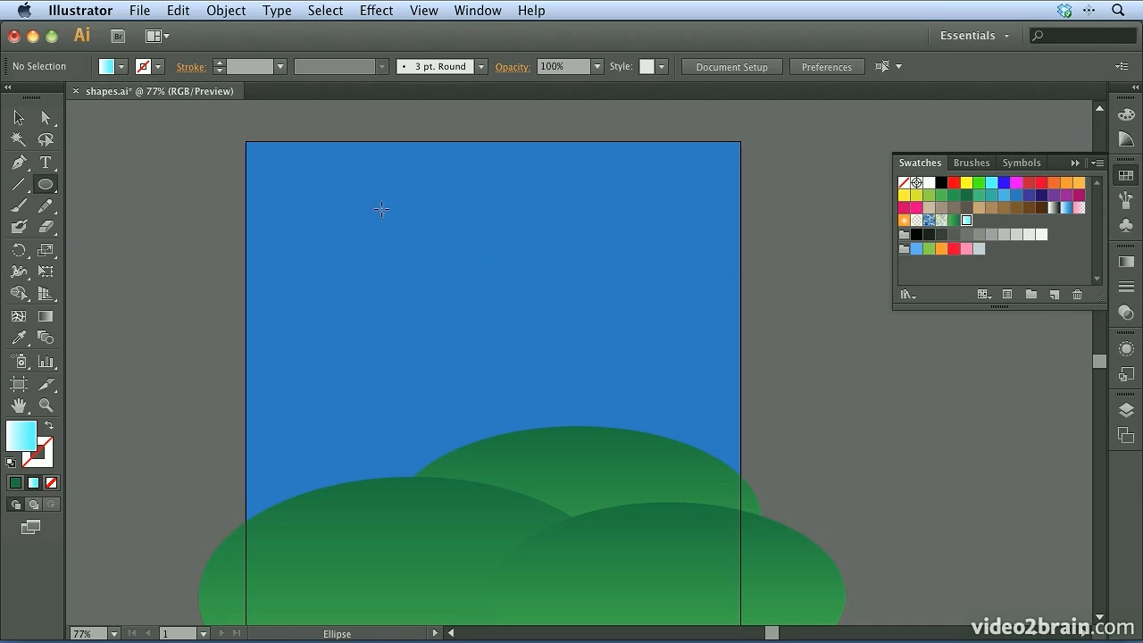
mouse_move(270, 181)
left_mouse_down()
mouse_move(312, 214)
mouse_move(390, 238)
left_mouse_up()
mouse_move(290, 206)
left_mouse_down()
mouse_move(345, 234)
mouse_move(334, 201)
mouse_move(388, 173)
mouse_move(366, 194)
mouse_move(415, 220)
left_mouse_up()
left_click_drag(325, 201, 408, 242)
left_click_drag(297, 210, 437, 255)
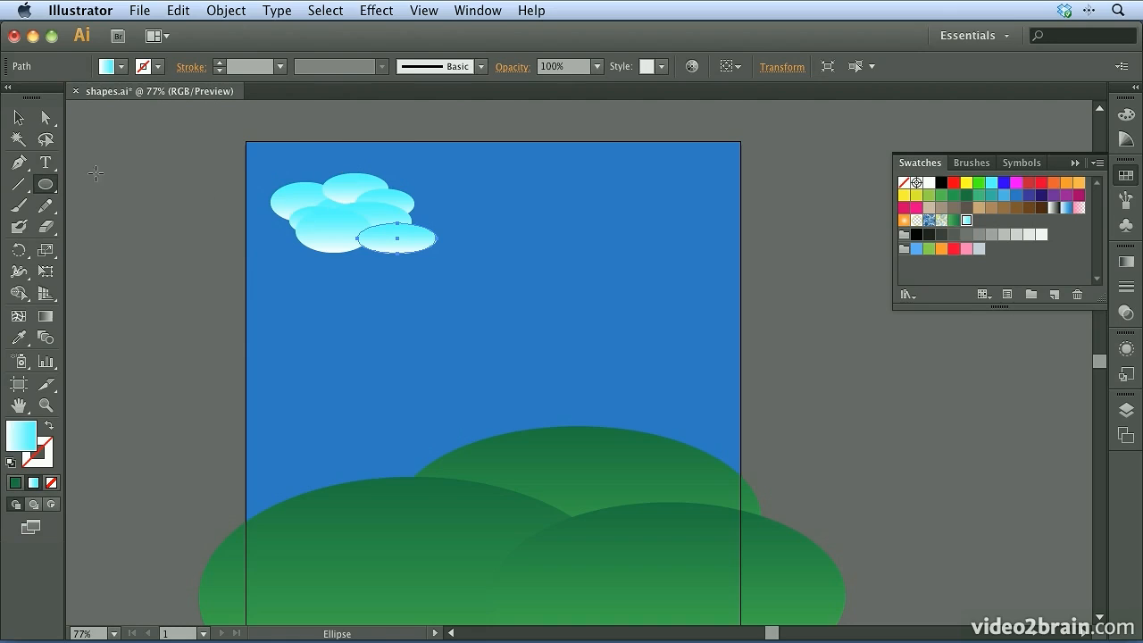
Select all the cloud's ellipses and merge them into one shape with the Pathfinder Unite mode
left_click(19, 120)
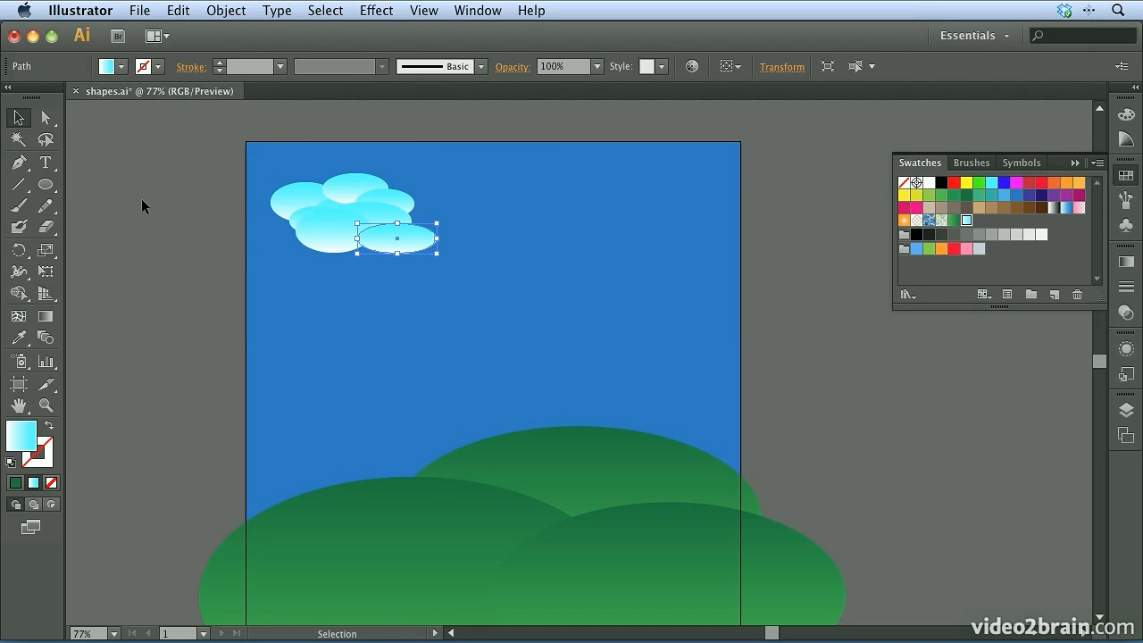
left_click_drag(209, 170, 480, 264)
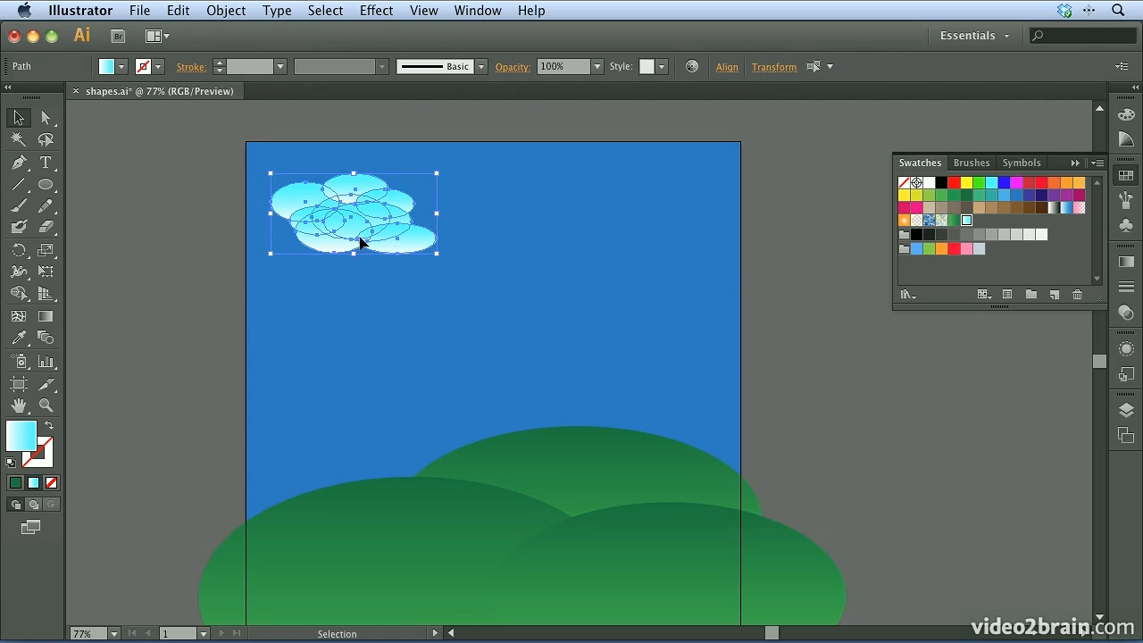
left_click(465, 13)
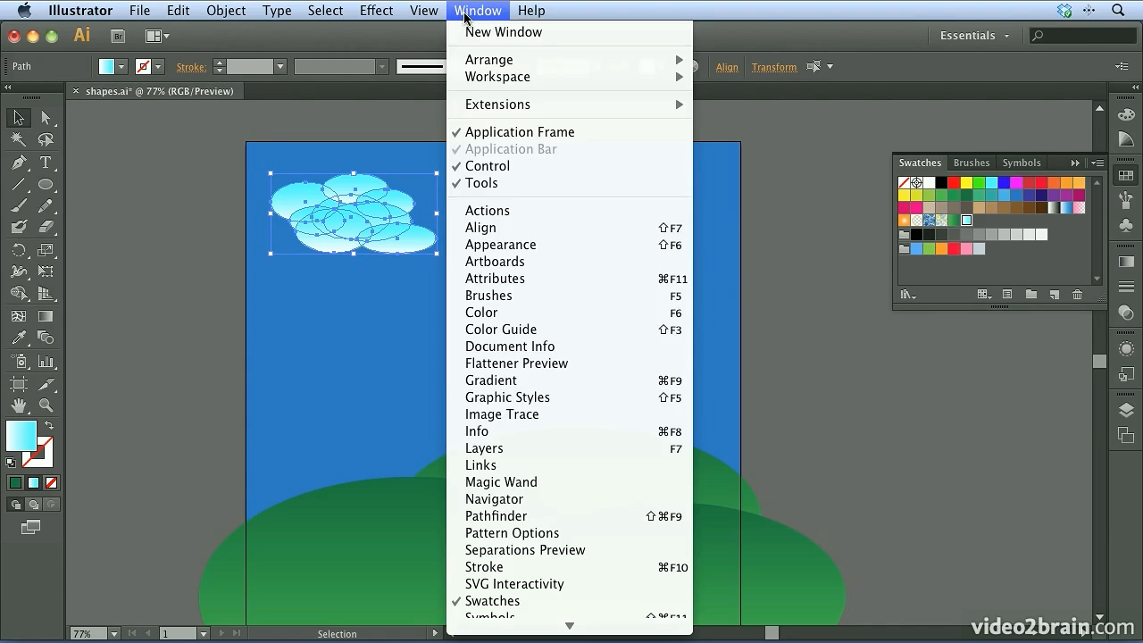
left_click(482, 516)
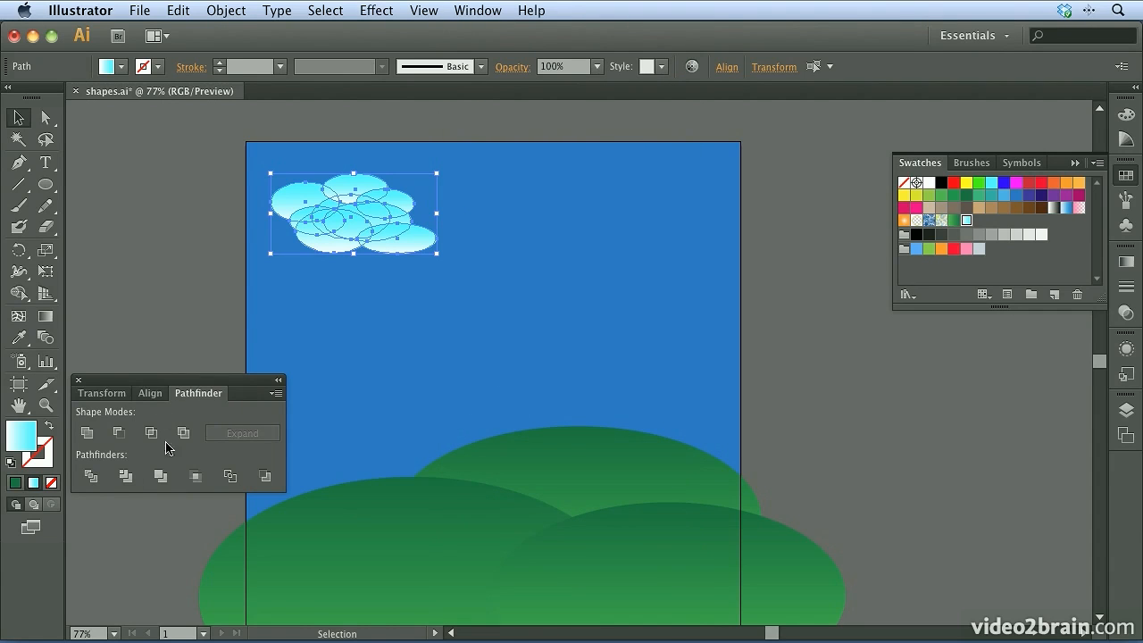
left_click(87, 433)
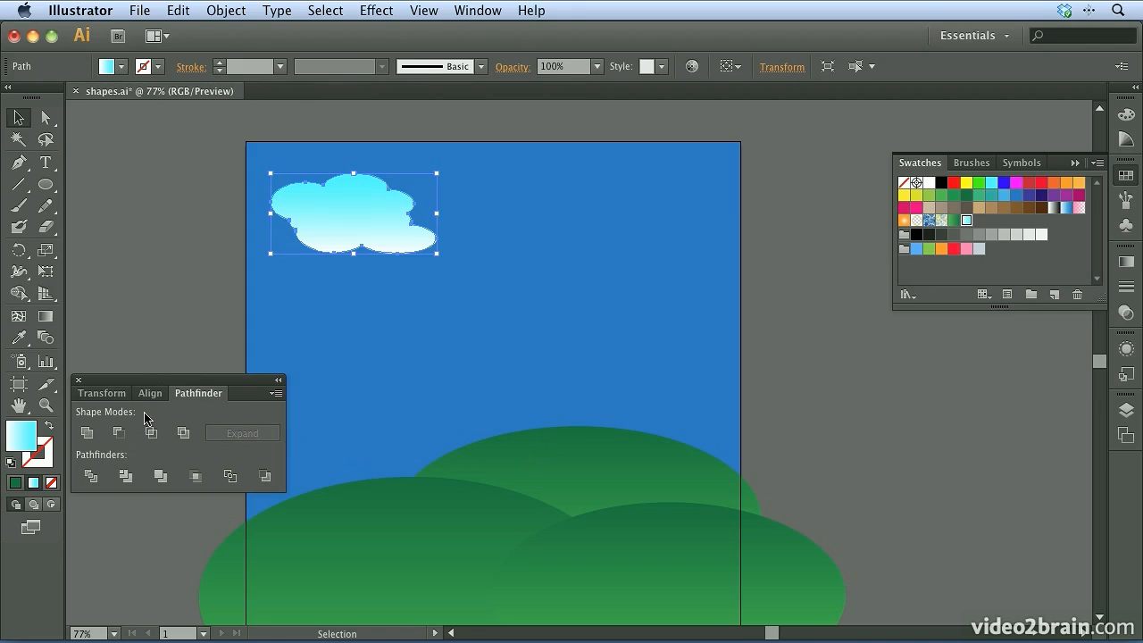
Draw a second cloud of small overlapping ellipses near the sky's right edge, lower than the first cloud
left_click(46, 184)
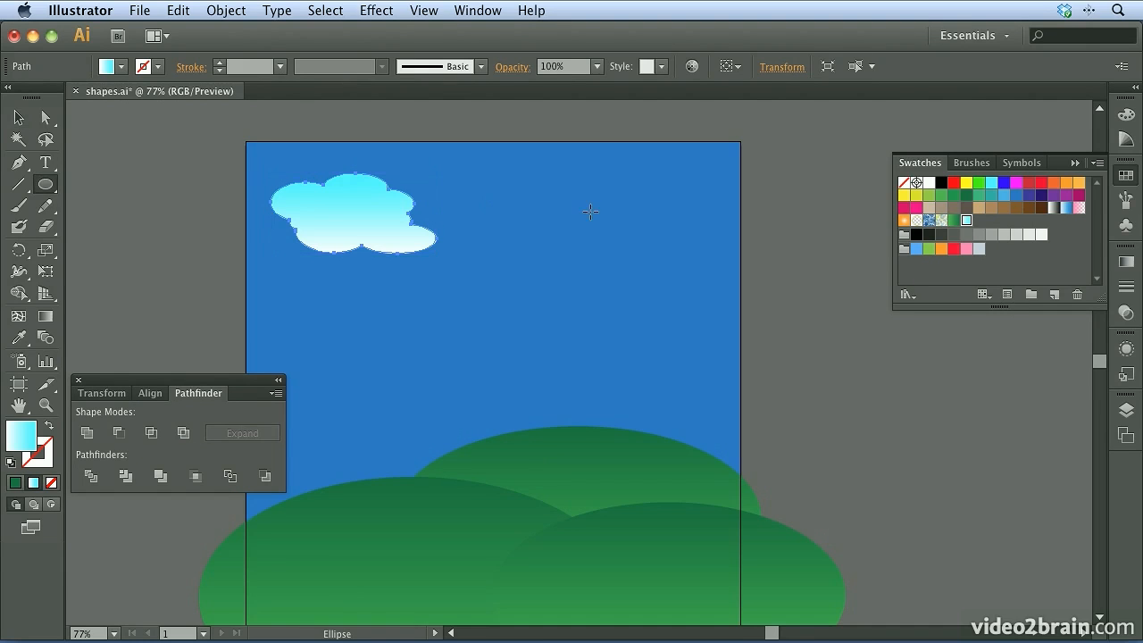
mouse_move(580, 259)
left_mouse_down()
mouse_move(691, 311)
mouse_move(616, 271)
mouse_move(657, 308)
mouse_move(704, 244)
mouse_move(701, 298)
mouse_move(727, 319)
left_mouse_up()
mouse_move(664, 288)
left_mouse_down()
mouse_move(606, 252)
mouse_move(672, 312)
left_mouse_up()
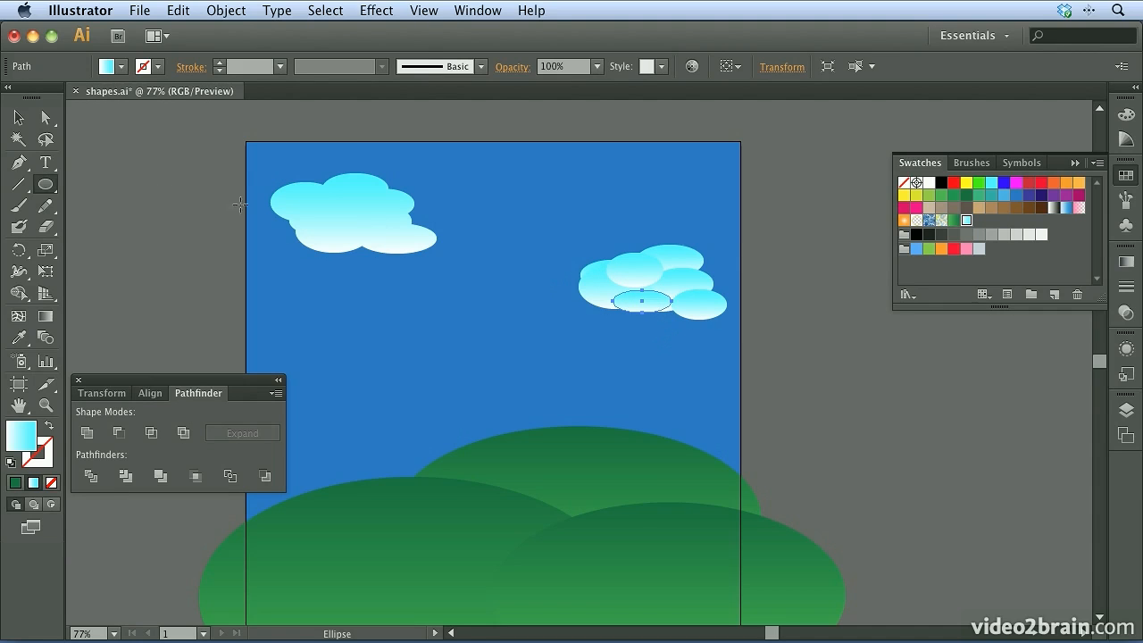
Unite the second cloud's ellipses into one shape, close the Pathfinder options, and deselect the cloud
left_click(18, 117)
left_click_drag(771, 261, 566, 334)
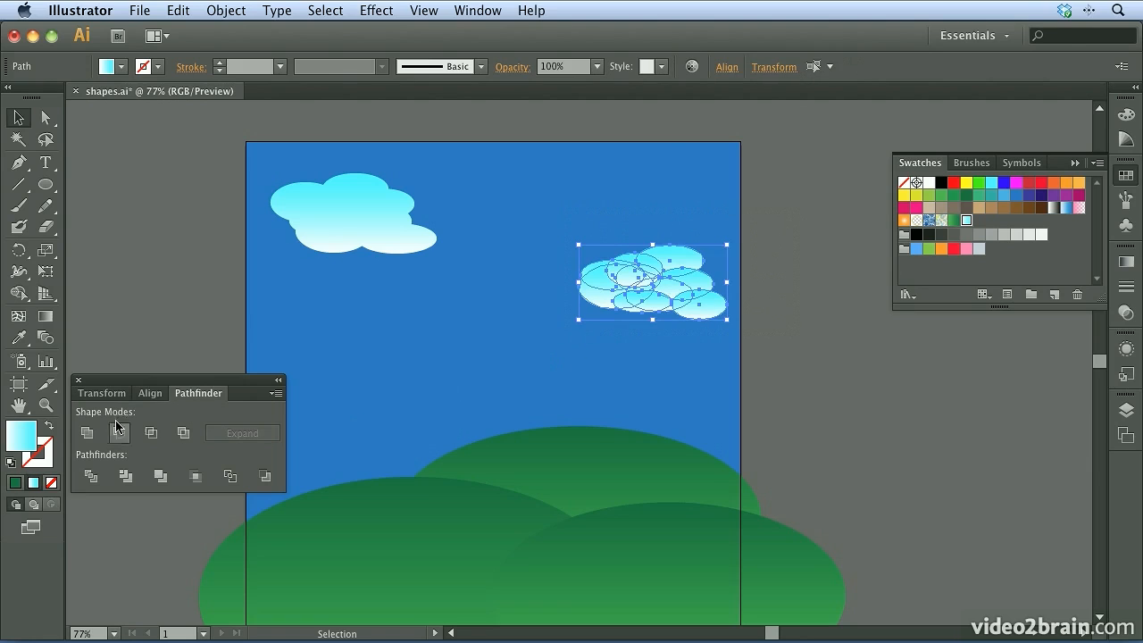
left_click(86, 434)
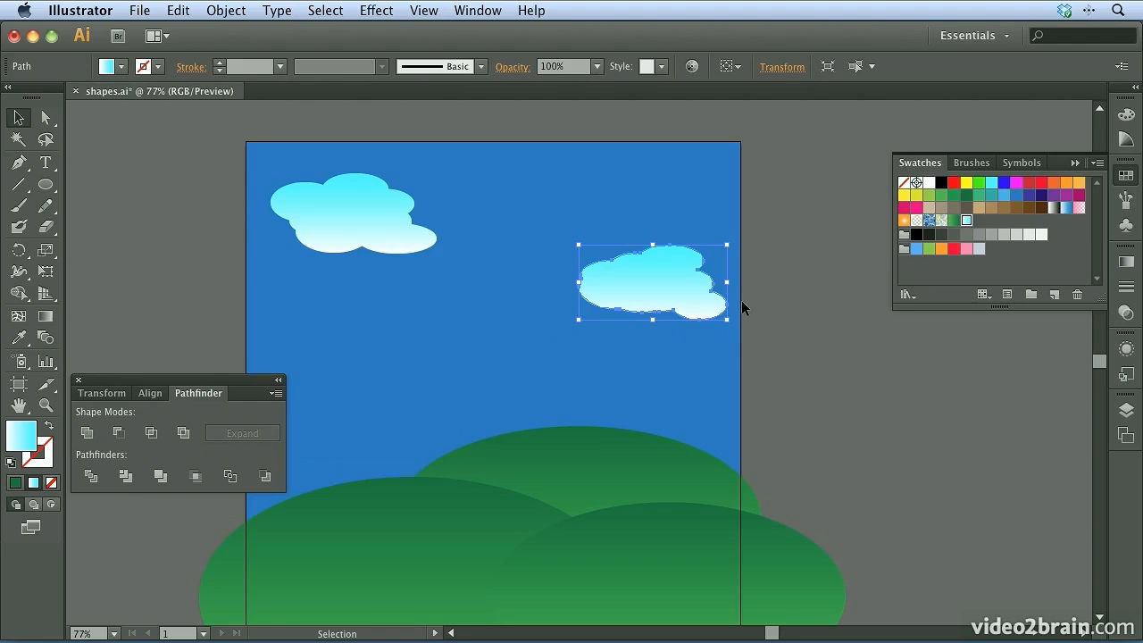
left_click(77, 379)
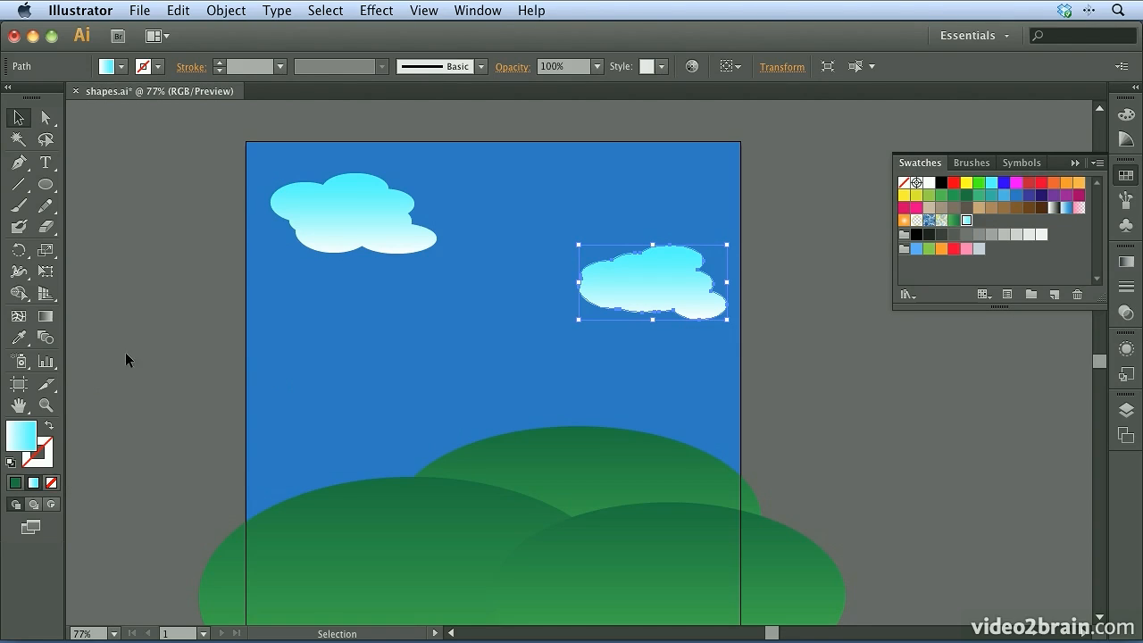
left_click(178, 355)
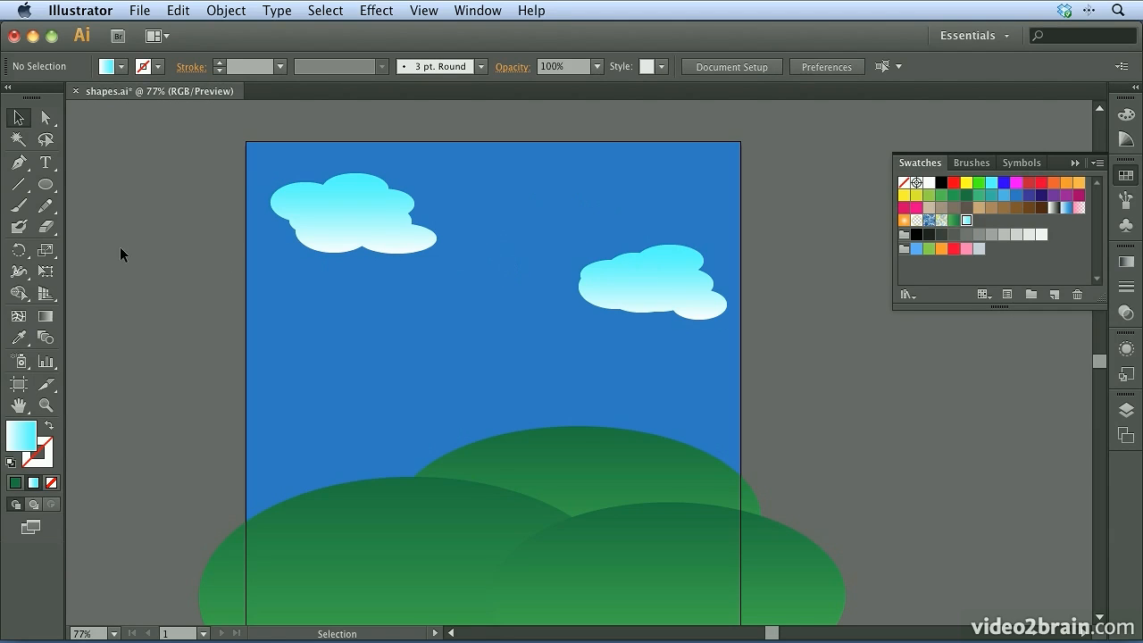
Draw a tall, narrow rectangle as a tree trunk rising from the right hill, and fill it with the brown swatch
left_click(48, 185)
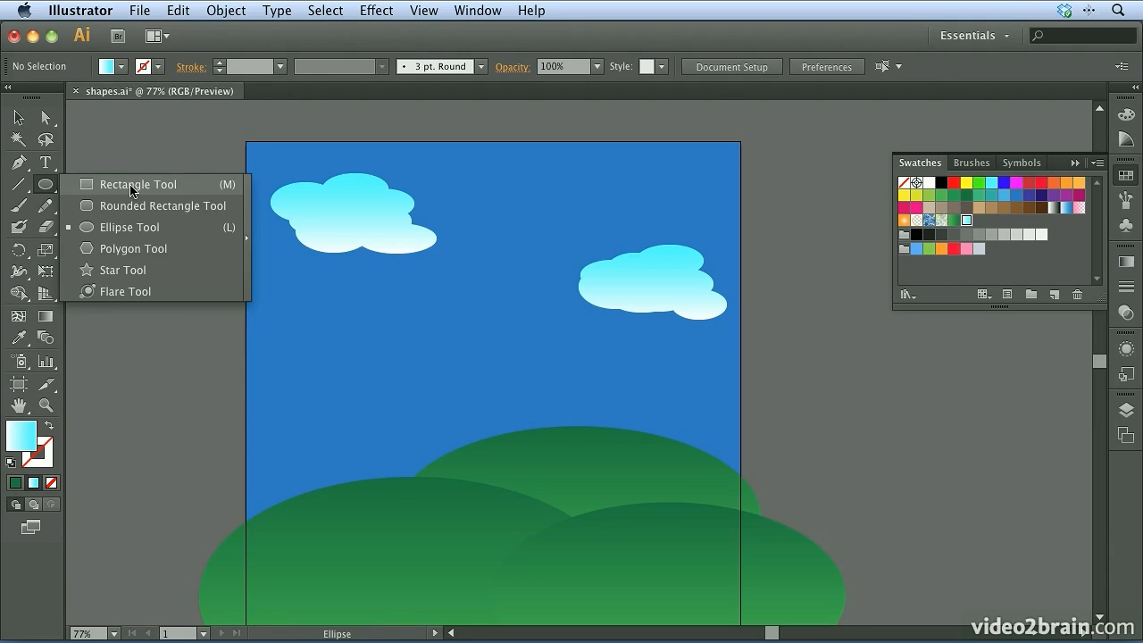
left_click(131, 186)
left_click_drag(620, 494, 626, 277)
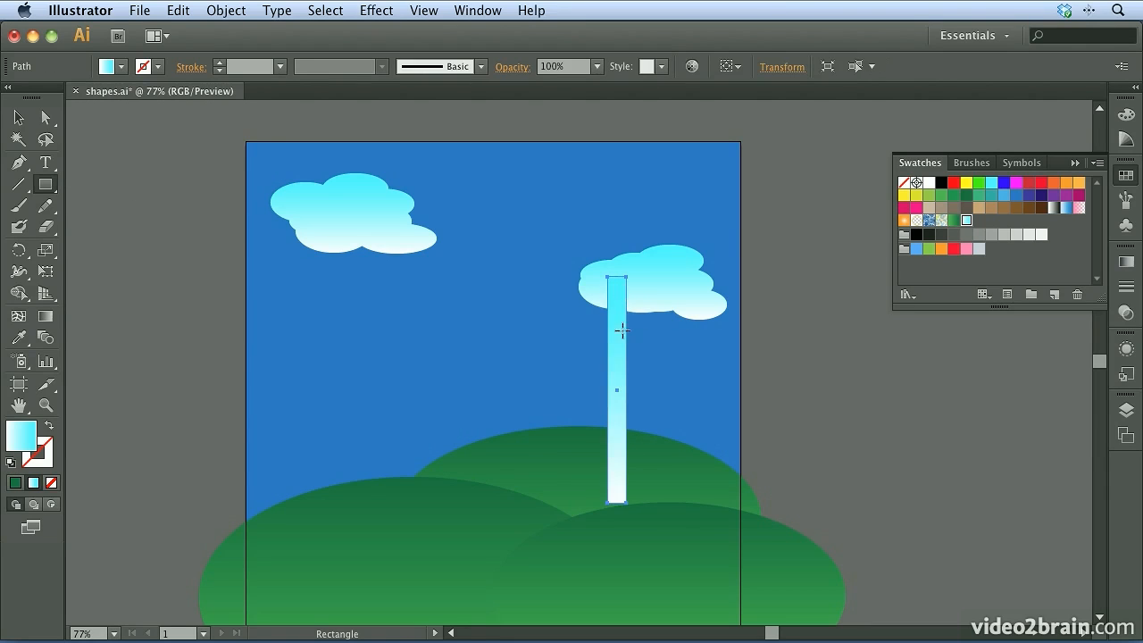
left_click(1029, 207)
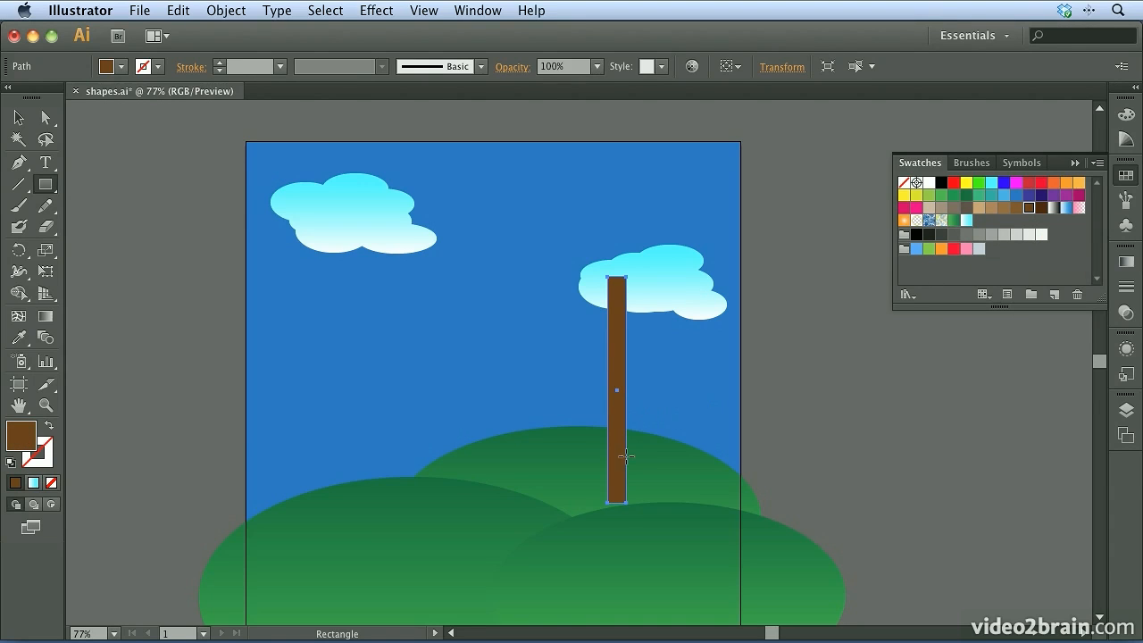
Create a five-sided polygon in the open sky below the left cloud, and delete it
left_click(44, 185)
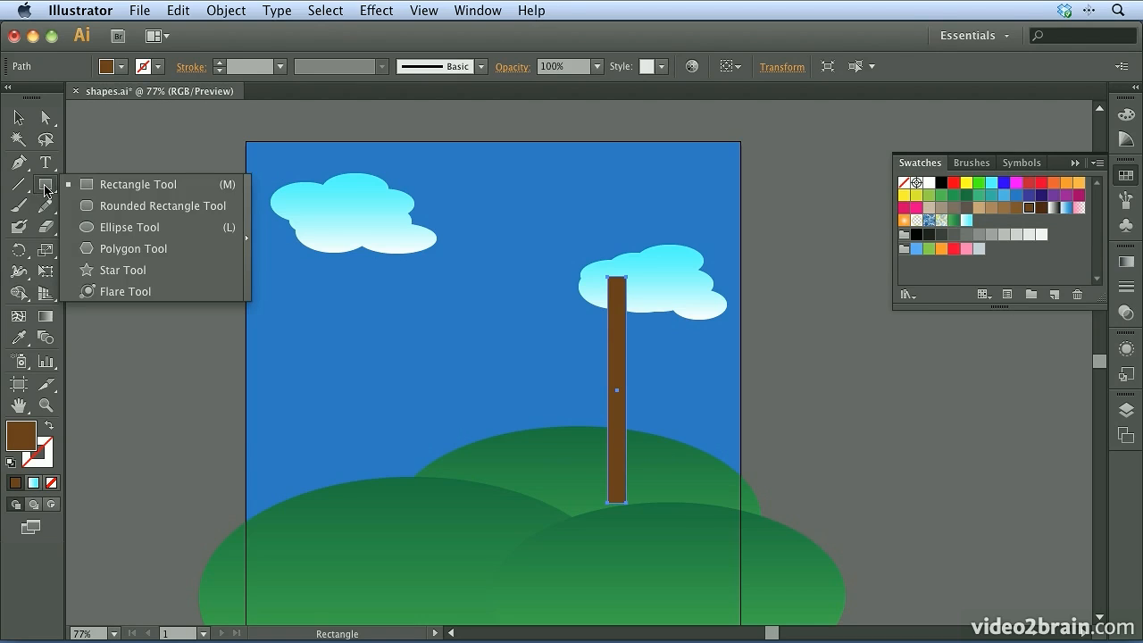
left_click(153, 253)
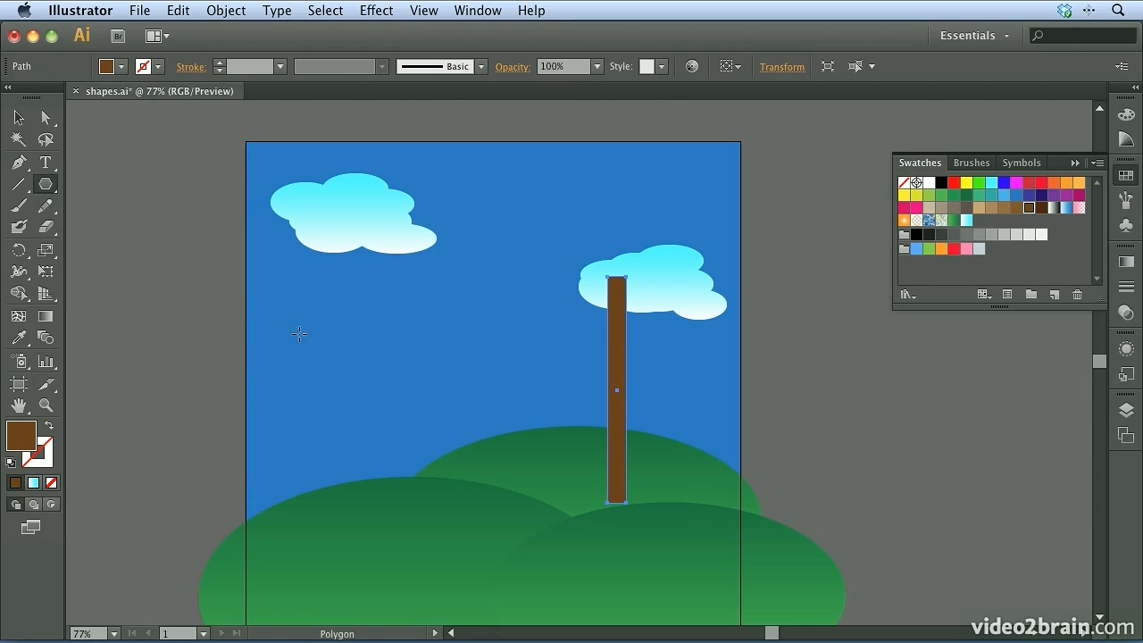
left_click(390, 333)
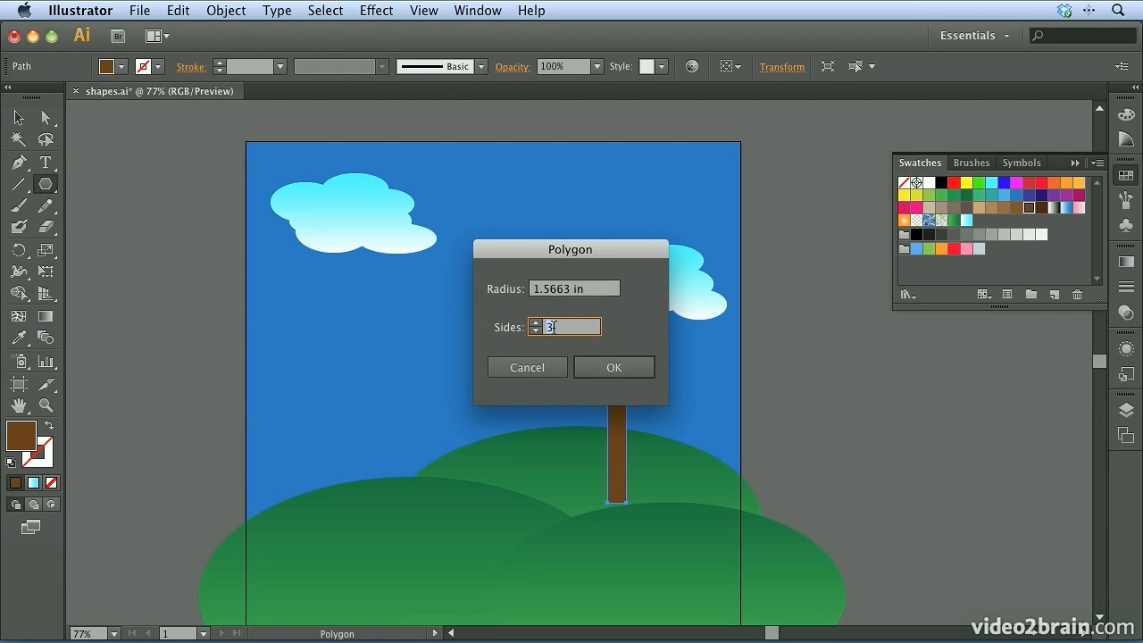
type("5")
left_click(612, 368)
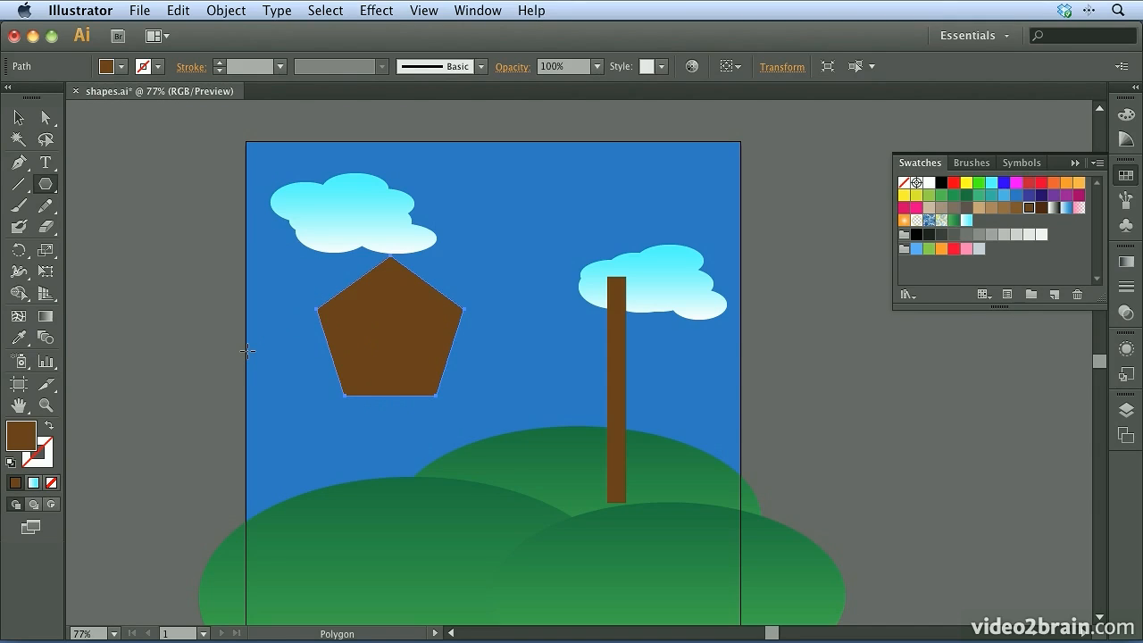
key("Delete")
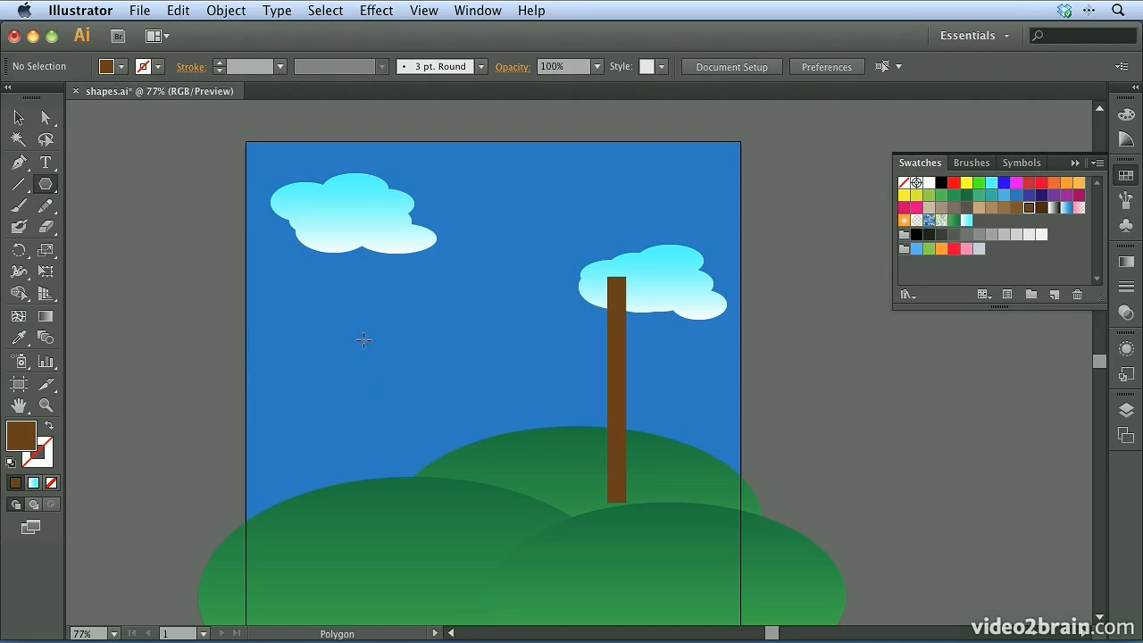
Draw an upright three-sided polygon in the sky just below the left cloud with the Polygon tool
left_click_drag(349, 307, 406, 338)
key("Down")
key("Down")
key("Up")
key("Up")
key("Up")
key("Up")
key("Up")
key("Up")
key("Up")
key("Up")
key("Up")
key("Up")
key("Up")
key("Up")
key("Up")
key("Up")
key("Up")
key("Up")
key("Up")
key("Up")
key("Up")
key("Down")
key("Down")
key("Down")
key("Down")
key("Down")
key("Down")
key("Down")
key("Down")
key("Down")
key("Down")
key("Down")
key("Down")
key("Down")
key("Down")
key("Down")
key("Down")
key("Down")
key("Down")
key("Down")
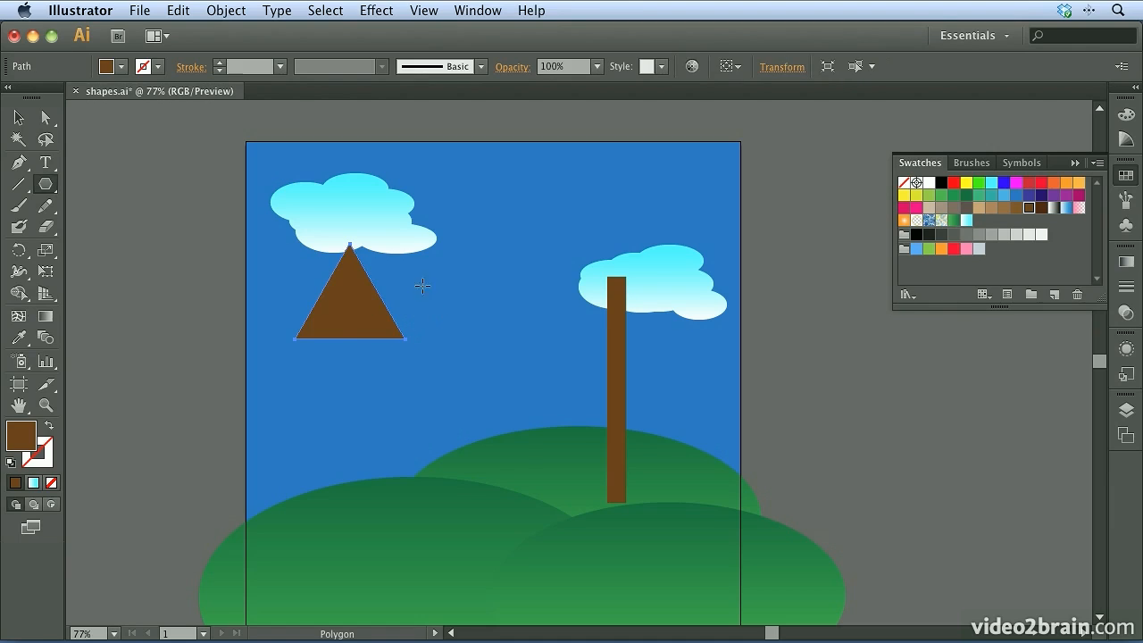
Move the triangle onto the brown trunk, centred on it, and fill it with the dark green swatch
left_click(18, 117)
left_click_drag(348, 305, 612, 390)
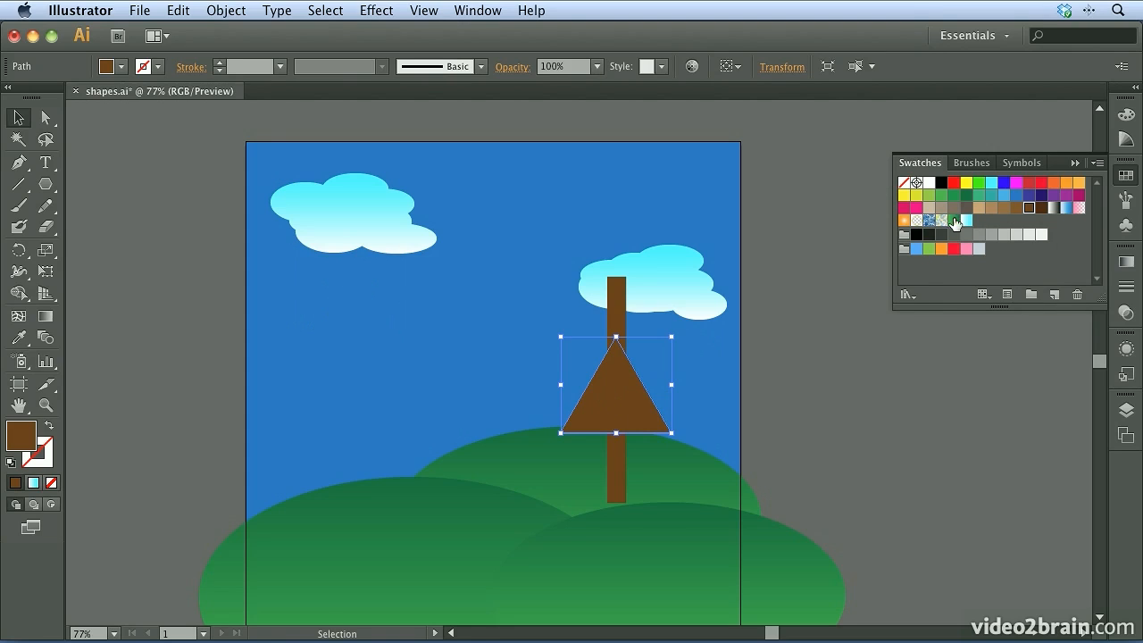
left_click(966, 194)
Pull the triangle's apex anchor point straight up above the trunk's top to form a tall tree crown, and deselect it
left_click(47, 119)
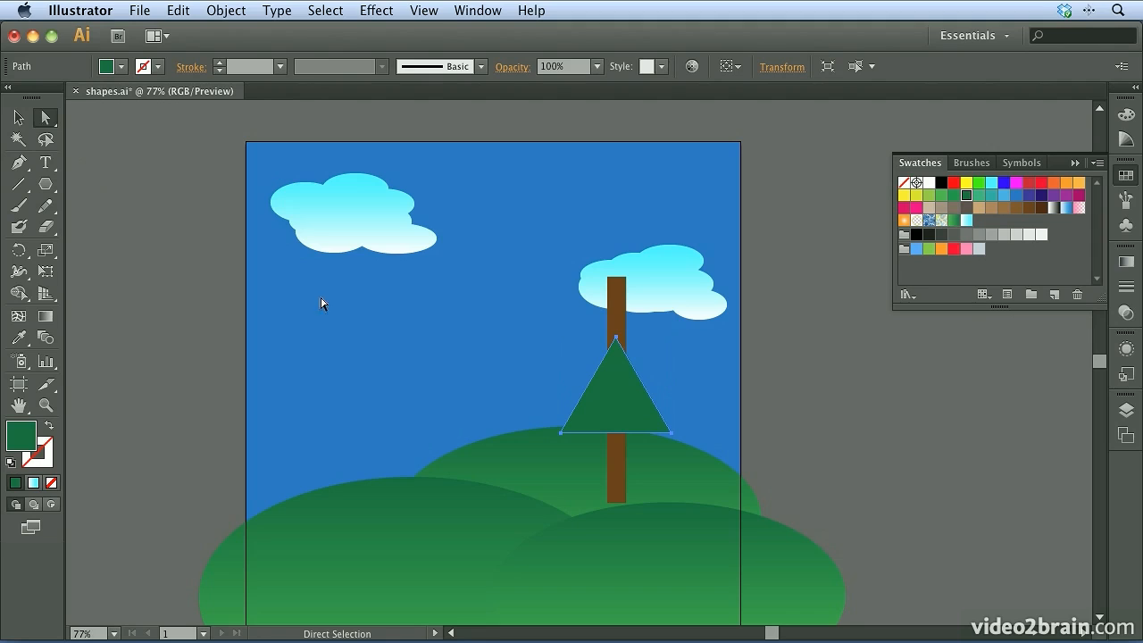
left_click(616, 341)
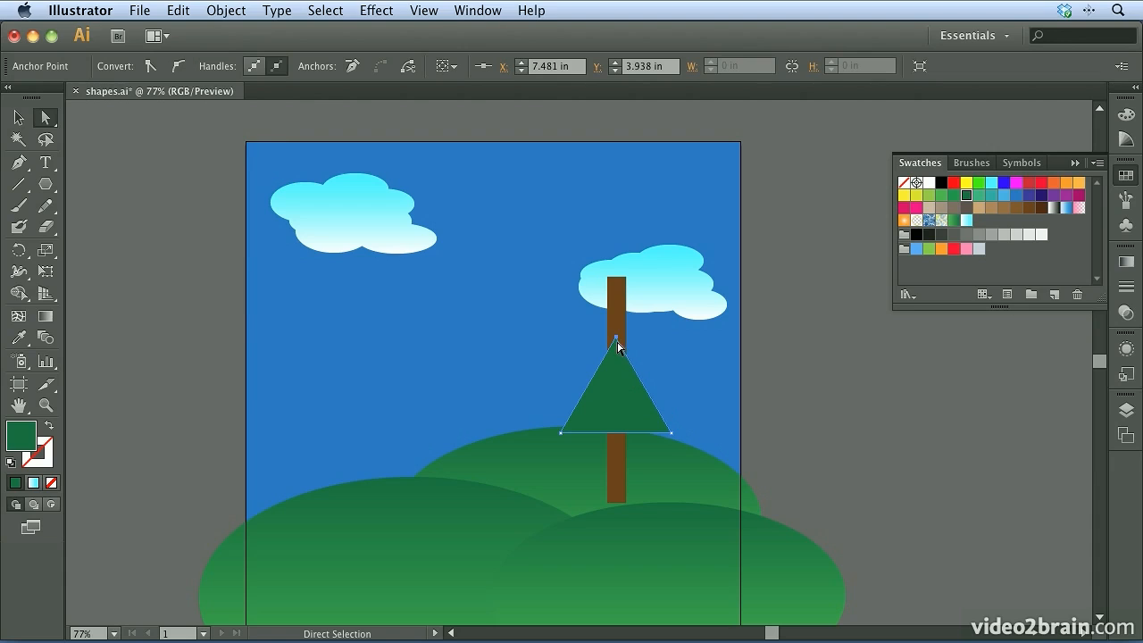
left_click_drag(616, 339, 616, 229)
key("super+shift+a")
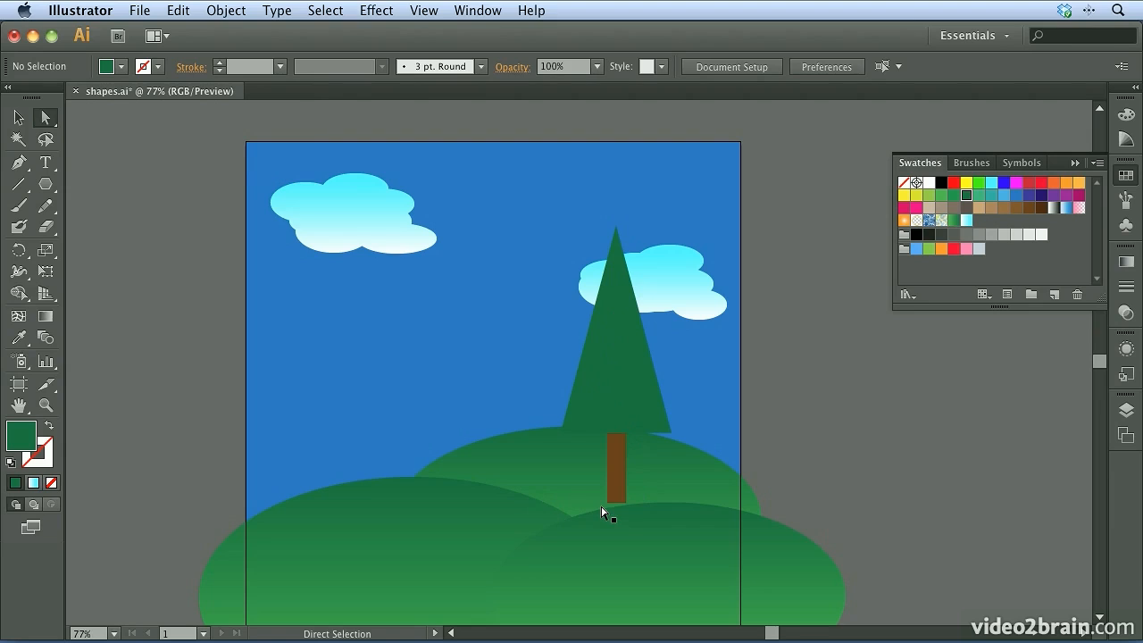
Select the tree's crown and trunk together and place a copy of the tree on the left hill
left_click(15, 122)
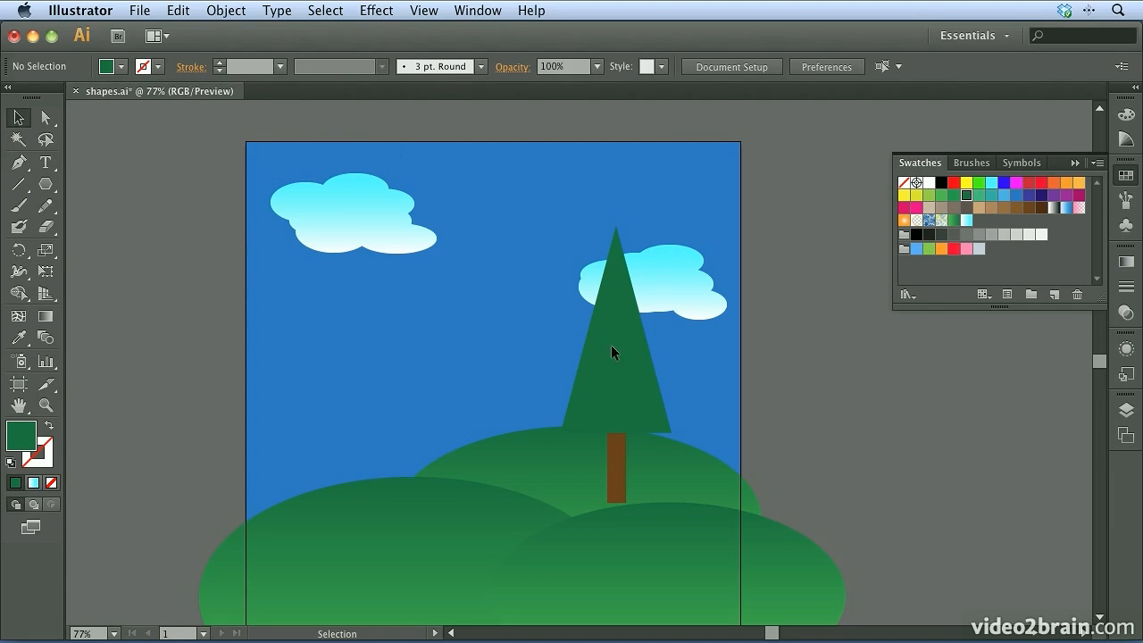
left_click(622, 314)
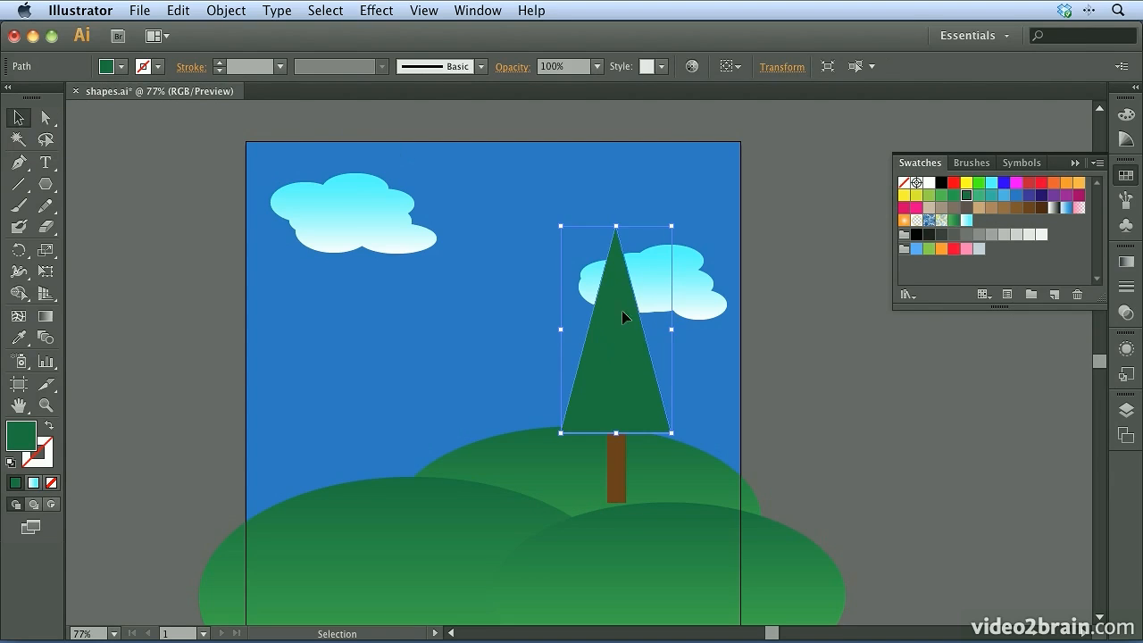
left_click(620, 466, "shift")
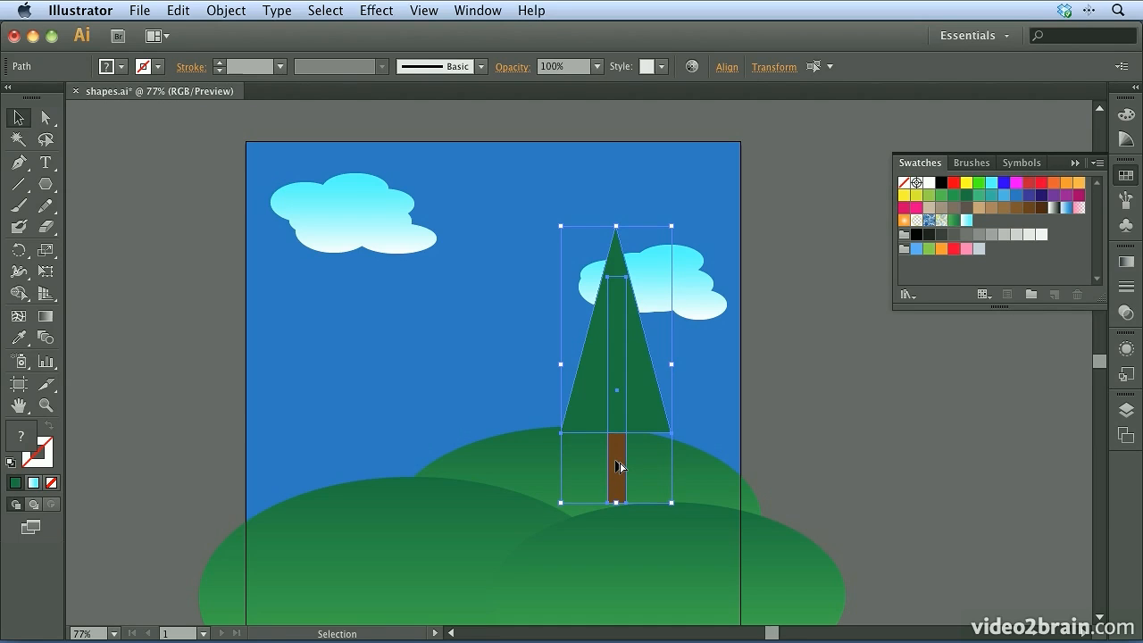
left_click_drag(619, 466, 300, 474)
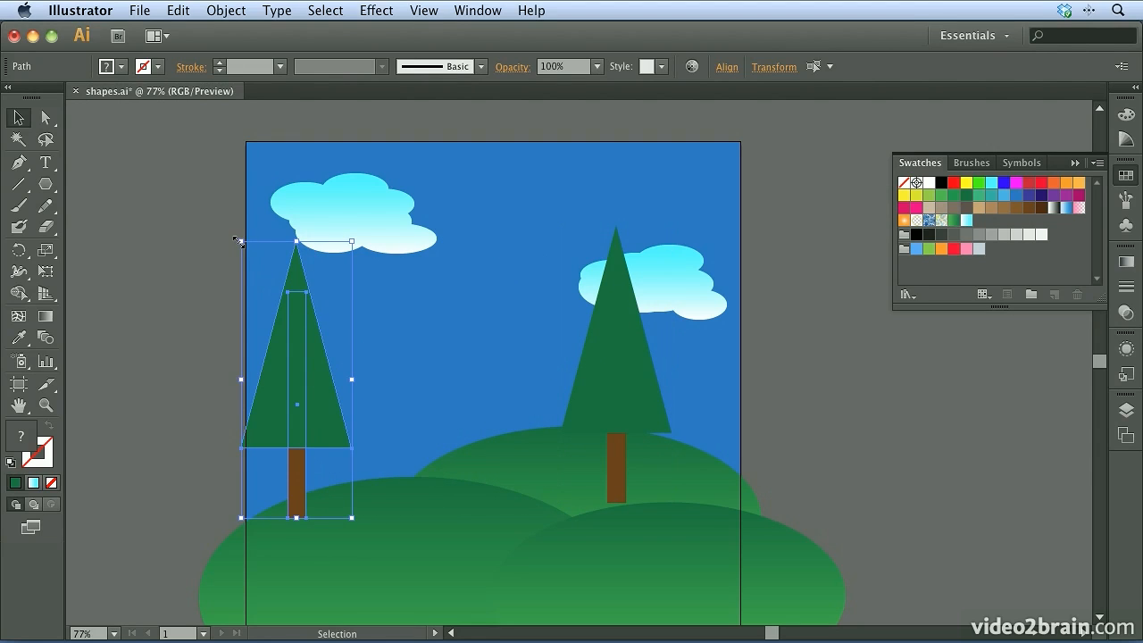
Shrink the copied tree proportionally, duplicate it into a cluster of five small trees on the left hill, and deselect
key("shift")
left_click_drag(239, 240, 295, 421)
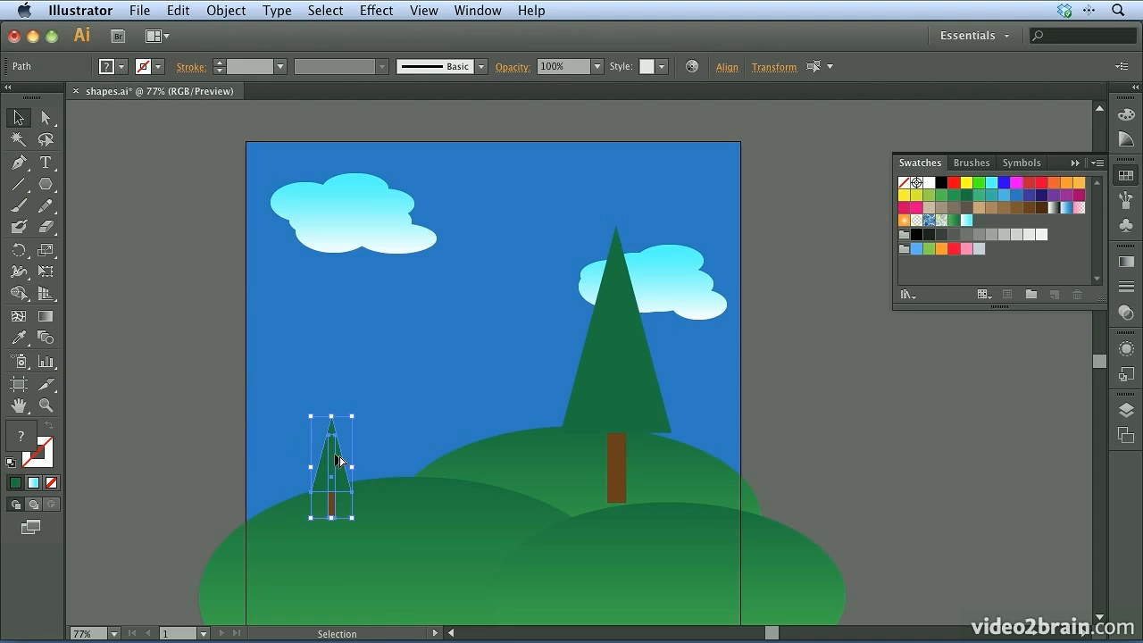
left_click_drag(335, 457, 313, 495)
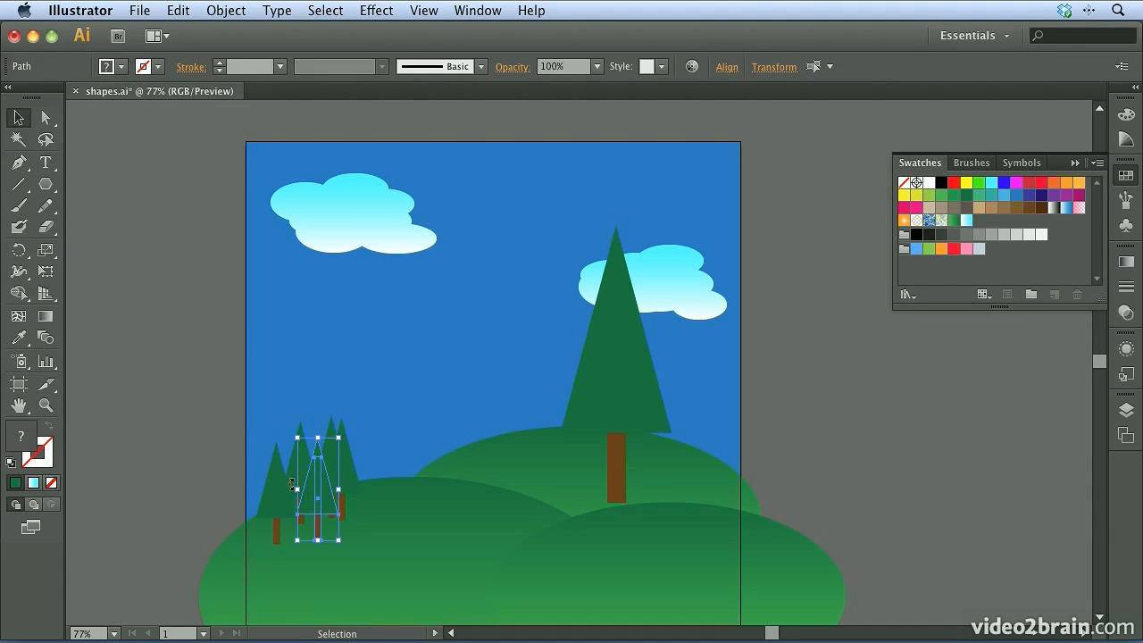
left_click(196, 214)
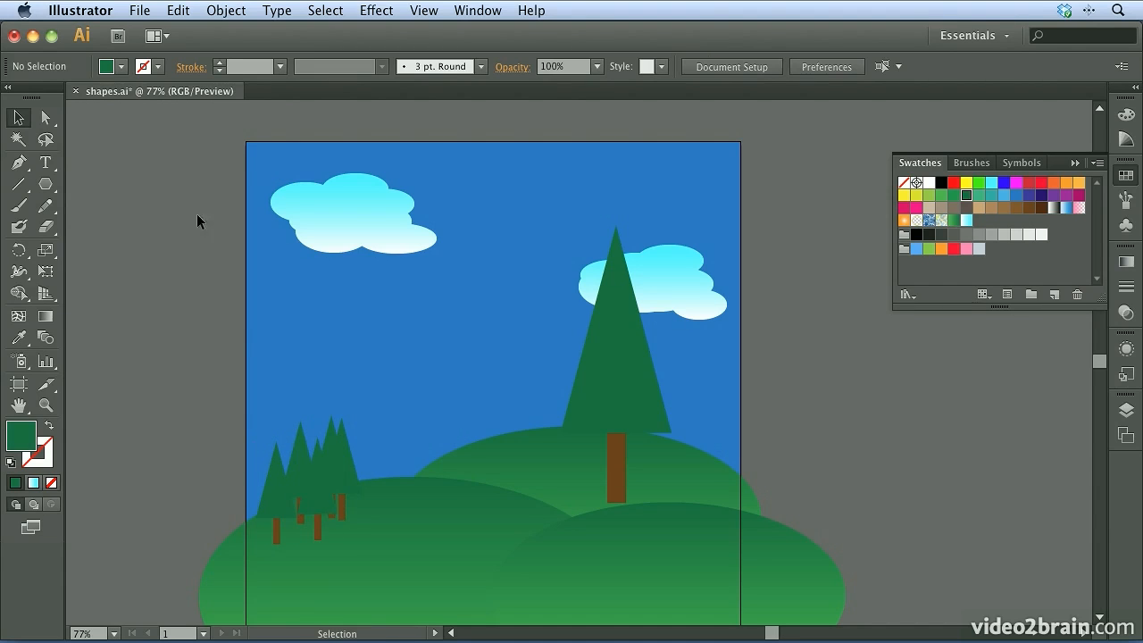
Draw a small six-pointed star in the open sky below the left cloud with the Star tool
left_click(46, 186)
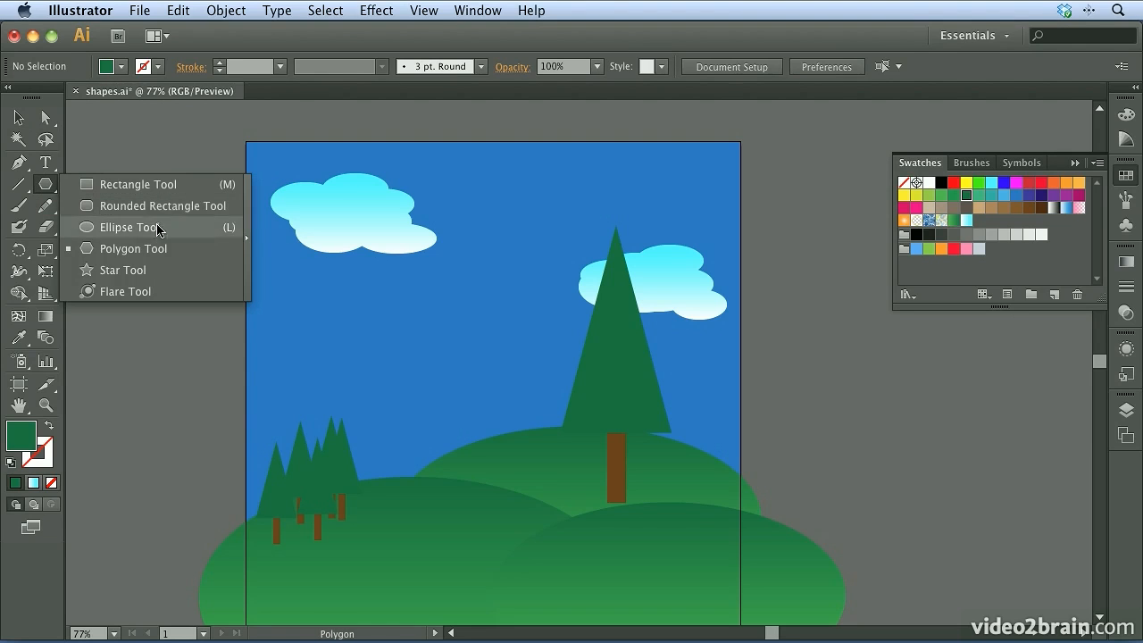
left_click(153, 270)
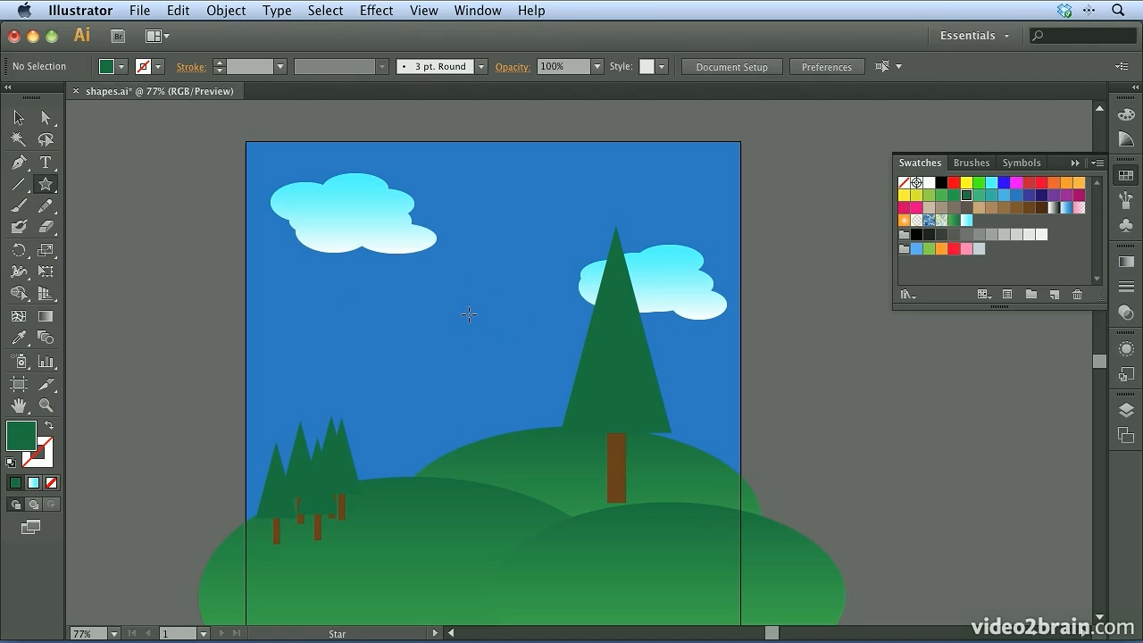
left_click_drag(397, 303, 425, 305)
key("Up")
key("Up")
key("Up")
key("Up")
key("Up")
key("Down")
key("Down")
key("Down")
key("Down")
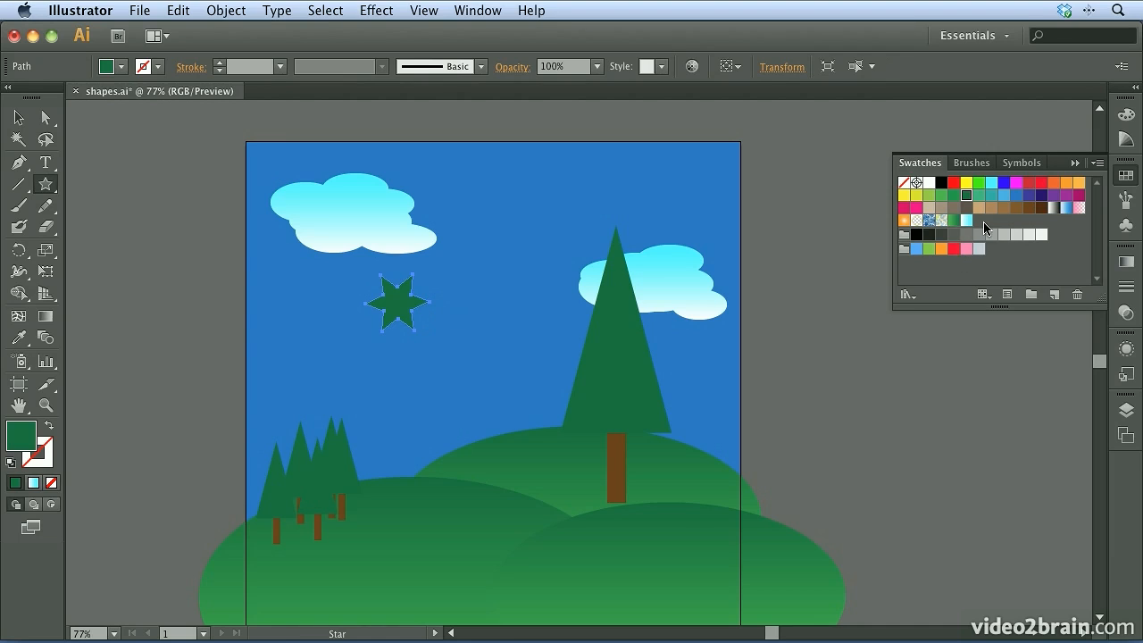
Fill the star with white, move it to the sky's upper-right corner, and deselect it
left_click(928, 182)
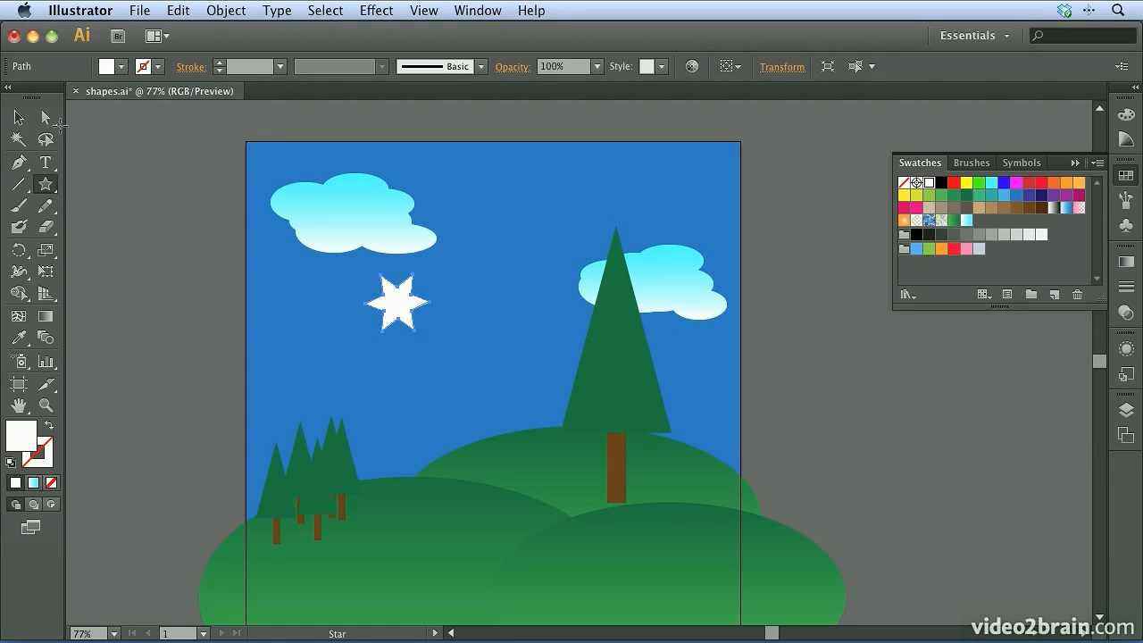
left_click(18, 117)
left_click_drag(418, 308, 702, 173)
left_click(752, 294)
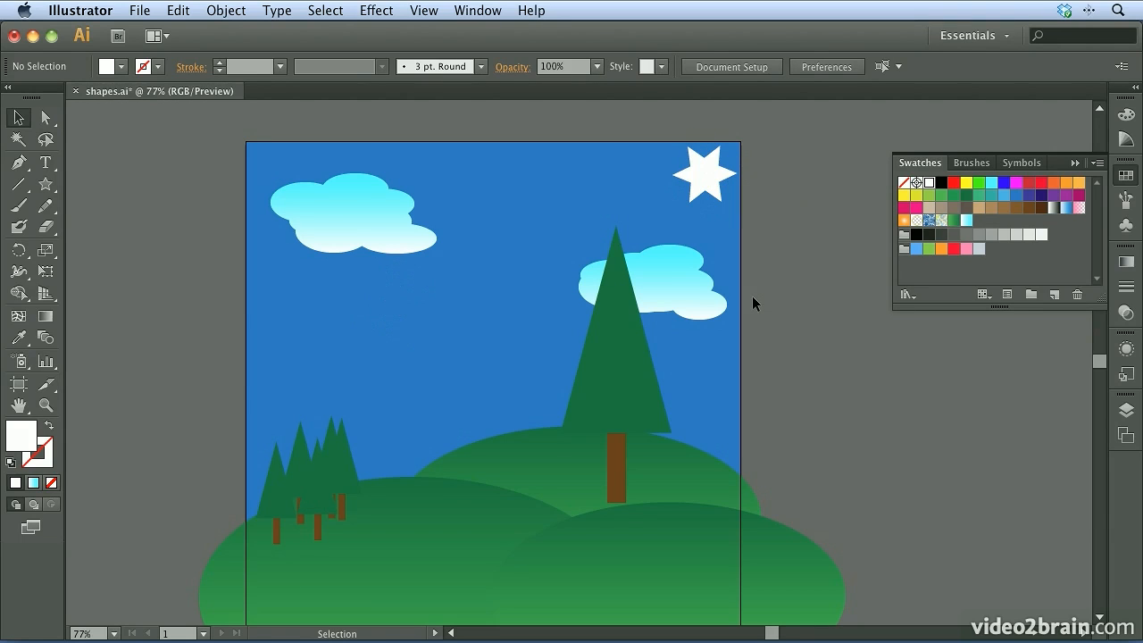
Draw a rounded rectangle over the hills with the Rounded Rectangle tool, and delete it
left_click(42, 188)
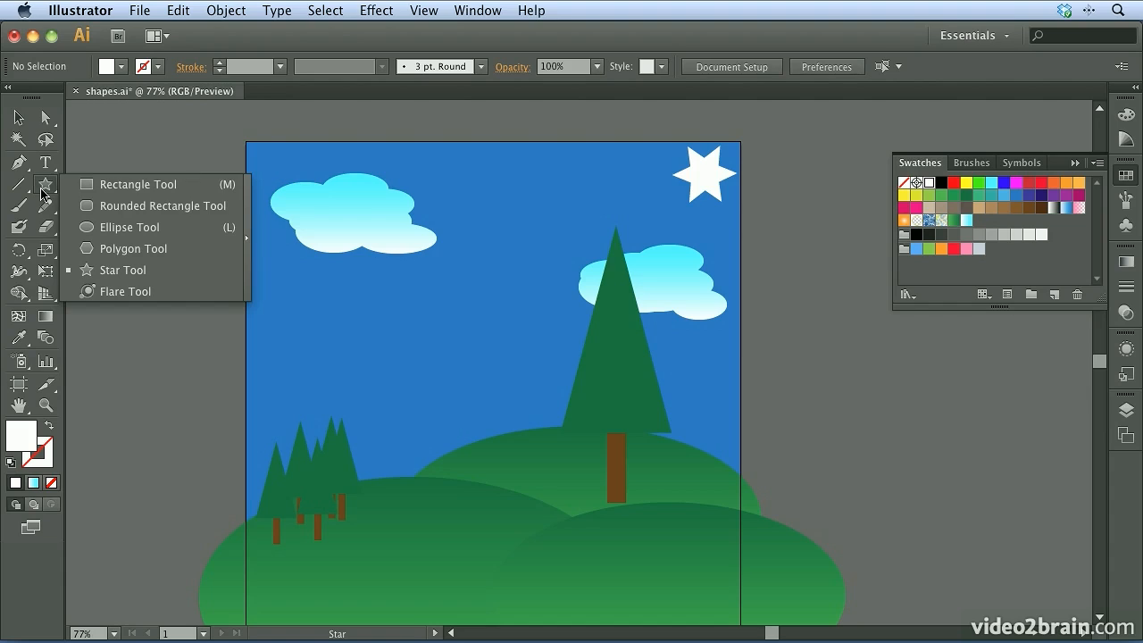
left_click(160, 207)
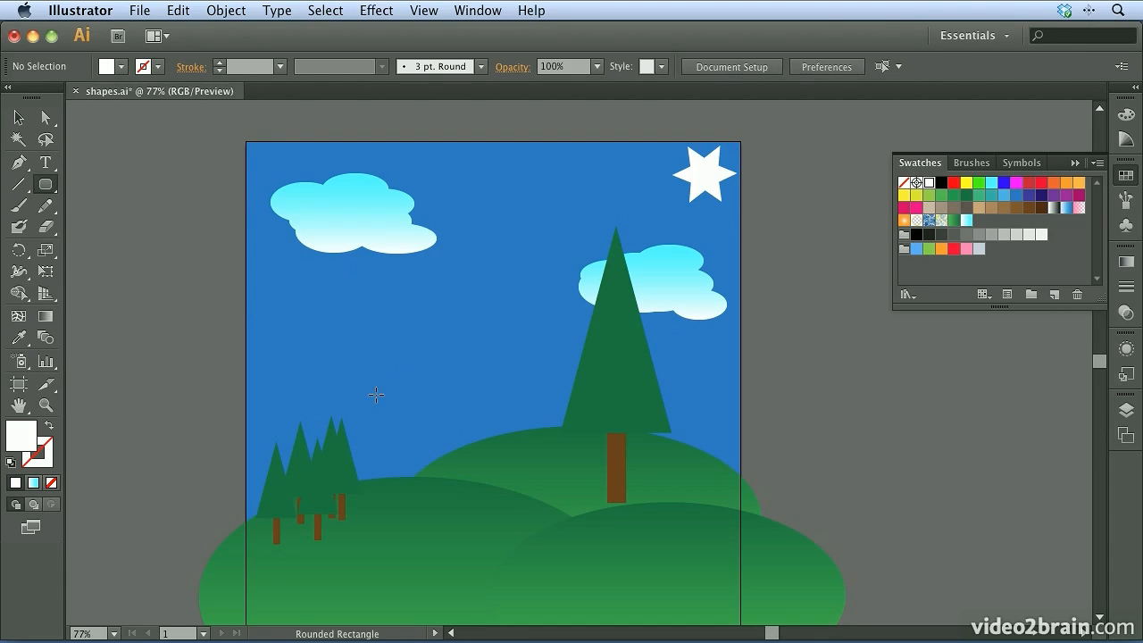
left_click_drag(378, 483, 622, 605)
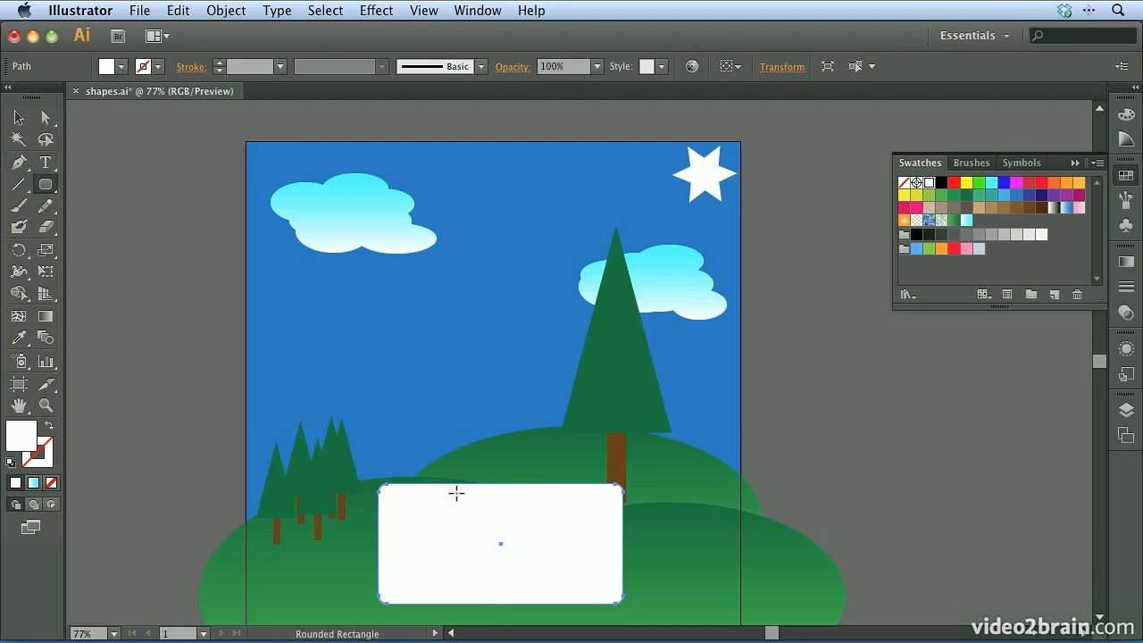
key("Delete")
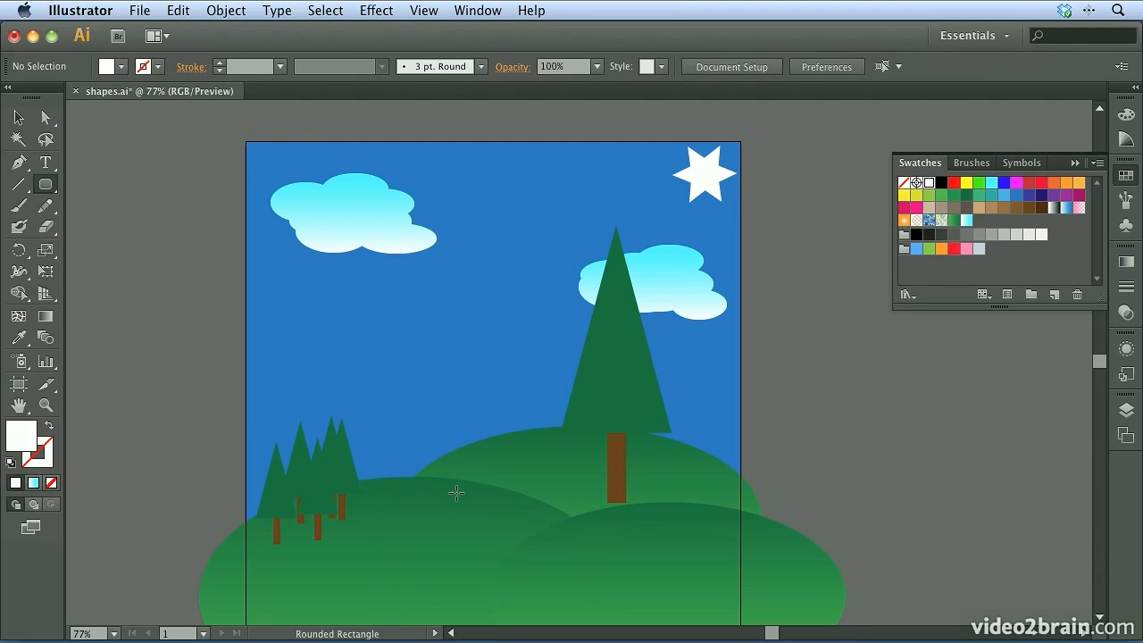
Set the default corner radius to 0.25 in, and draw and delete a test rounded rectangle over the hills
left_click(827, 67)
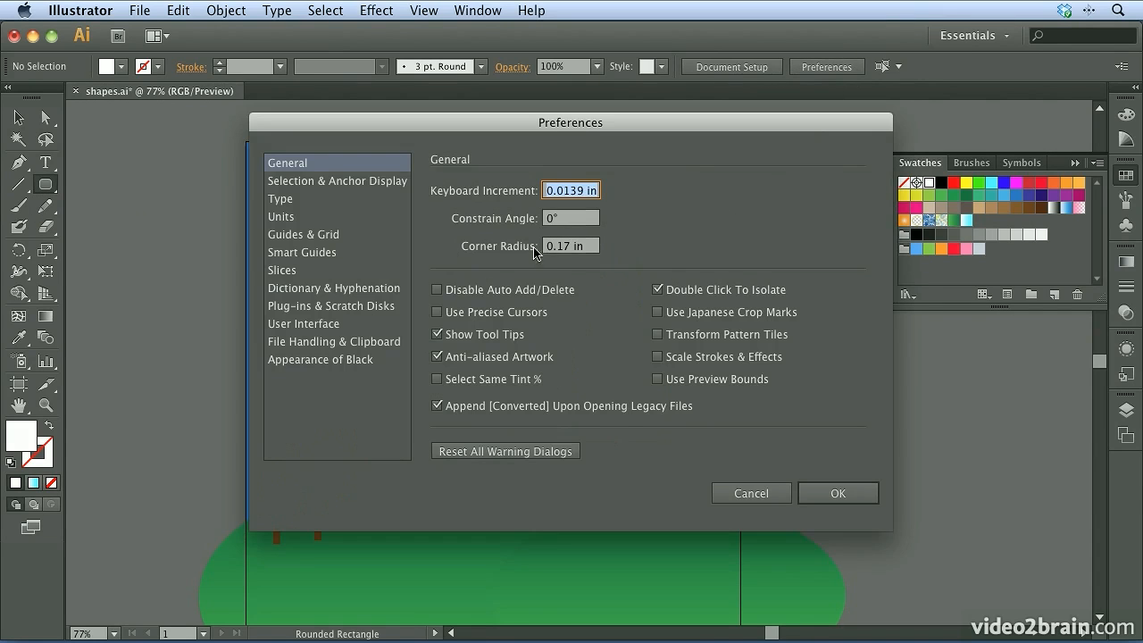
left_click(582, 250)
type(".25")
key("Tab")
left_click(839, 495)
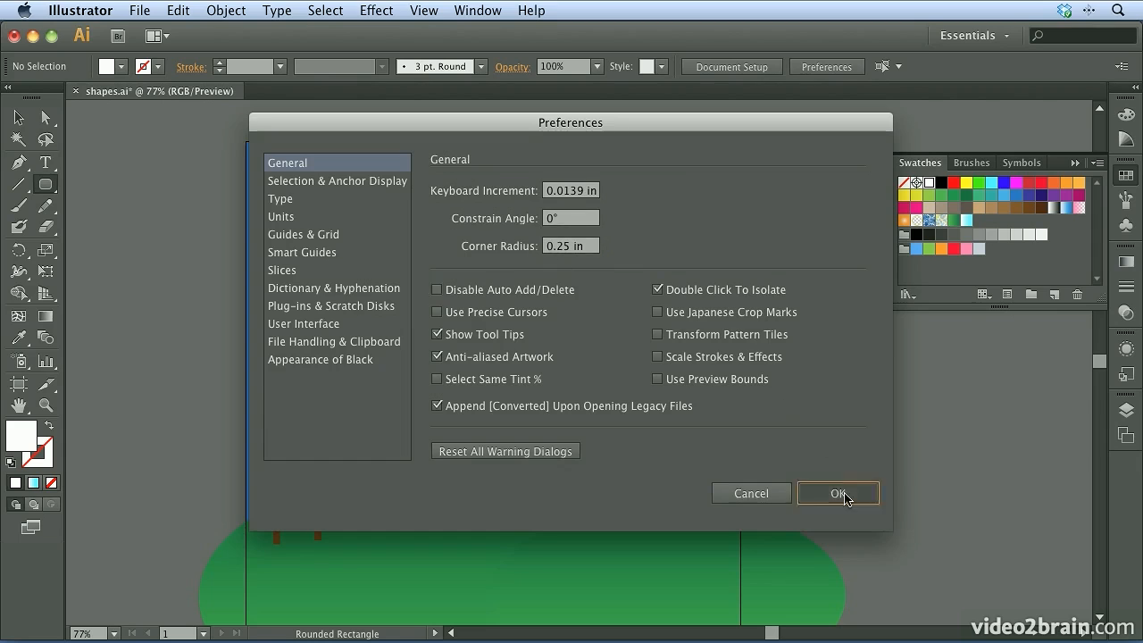
left_click_drag(385, 467, 649, 600)
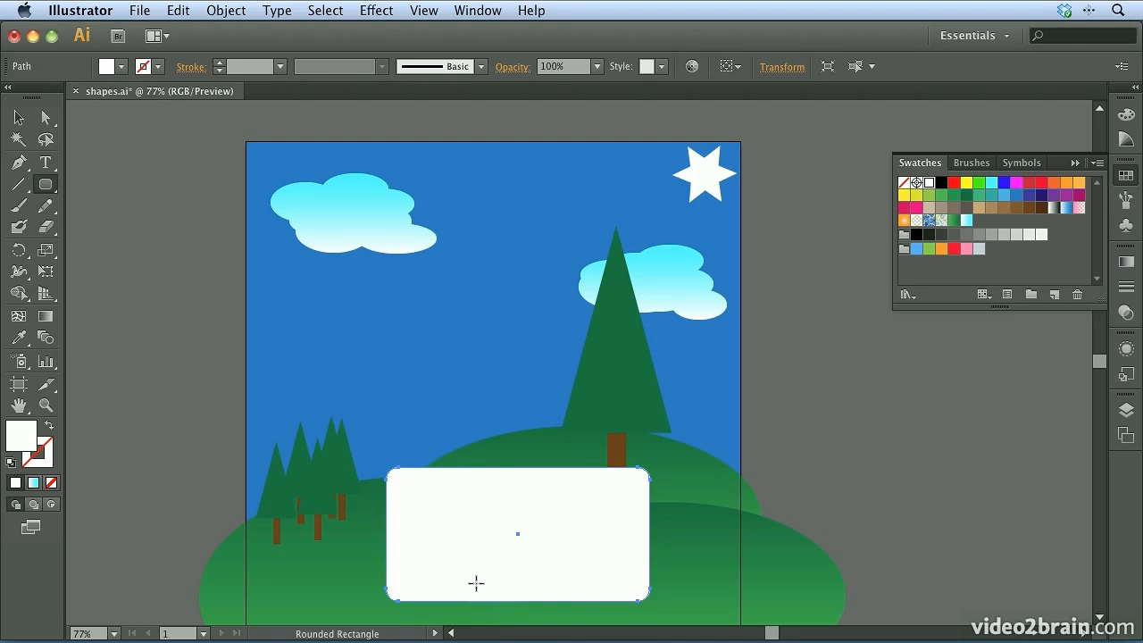
key("Delete")
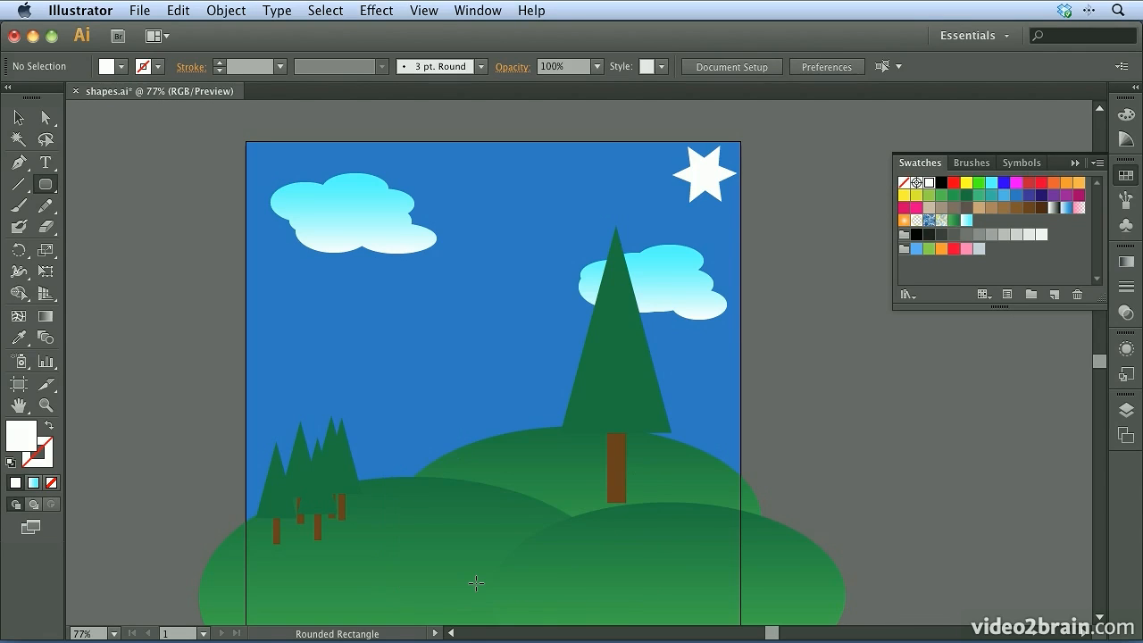
Add a lens flare about 5.74 in across over the left cloud with the Flare tool, and leave it deselected
left_click(45, 189)
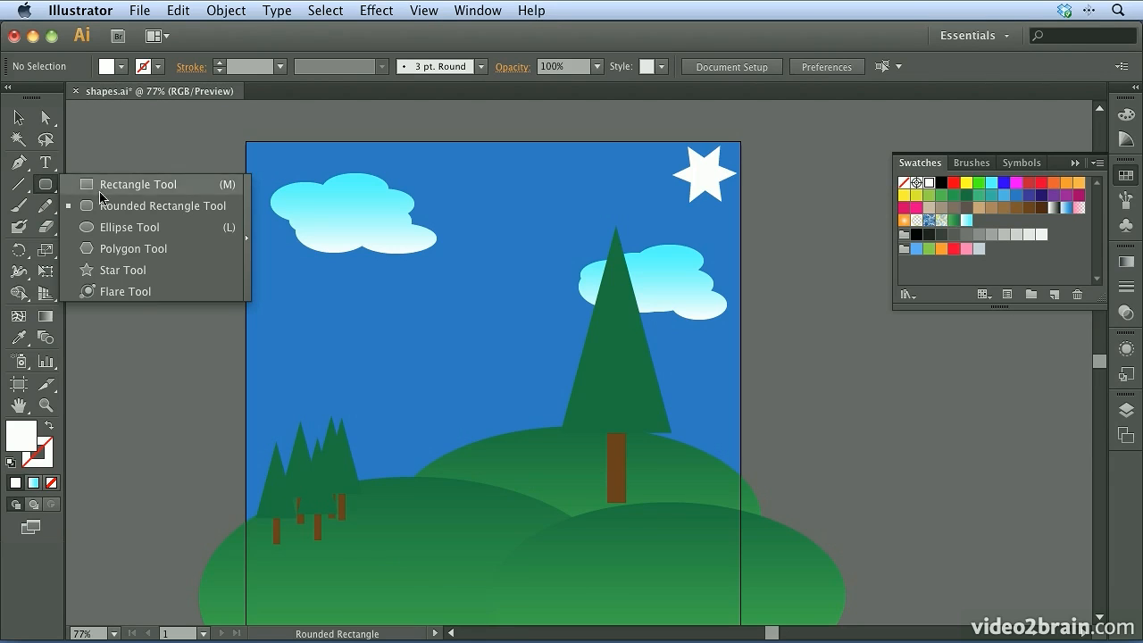
left_click(125, 291)
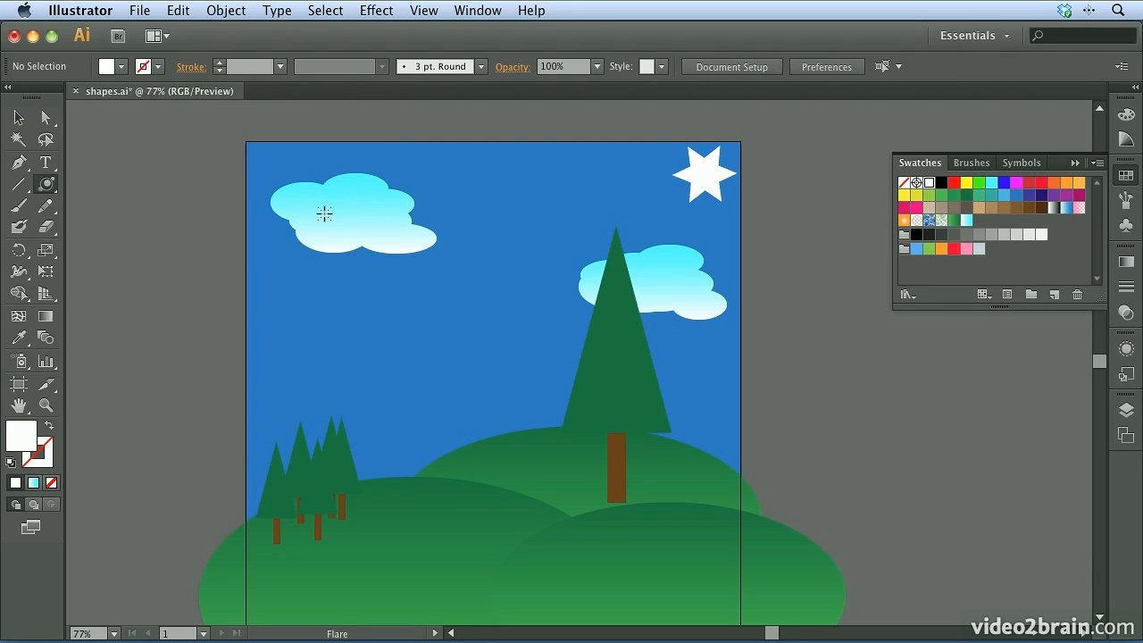
left_click_drag(329, 217, 302, 198)
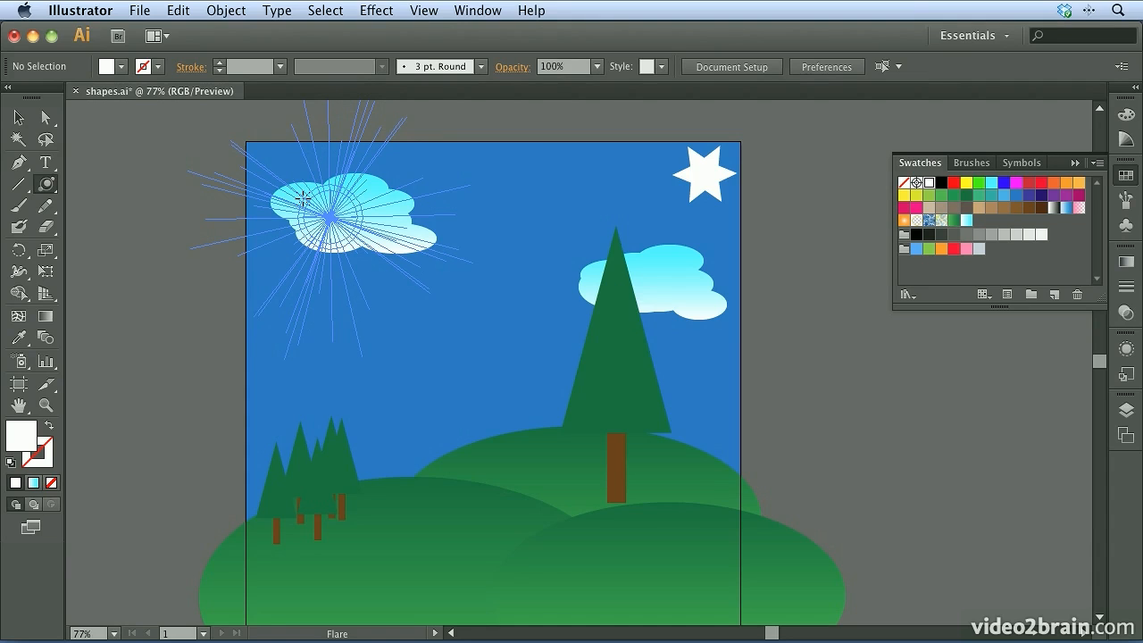
left_click_drag(303, 199, 303, 198)
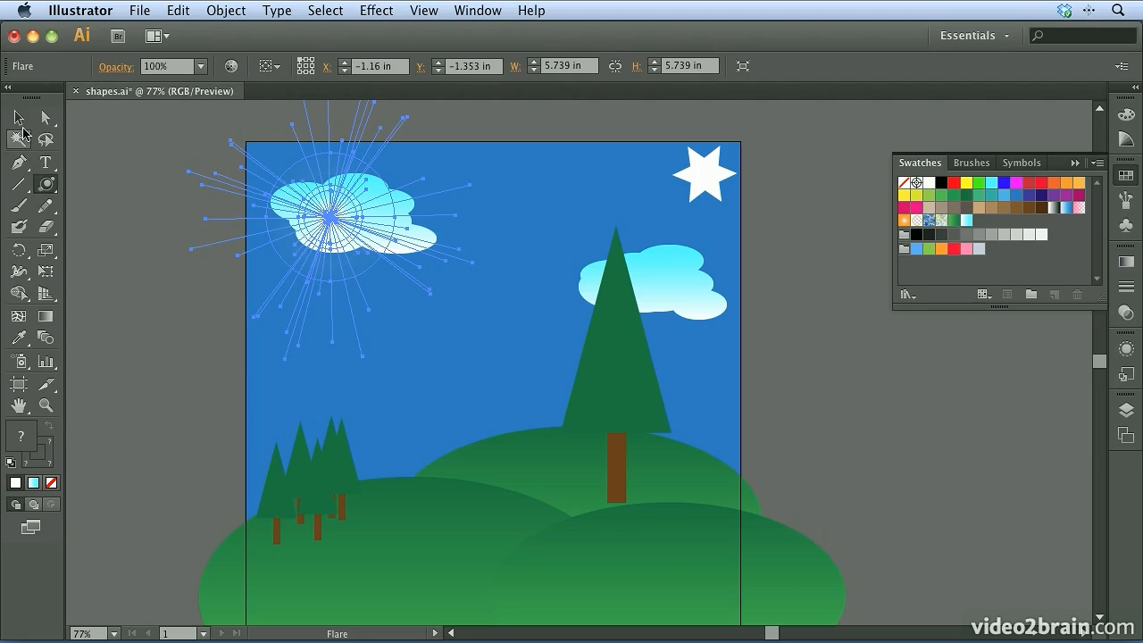
left_click(18, 117)
left_click(123, 167)
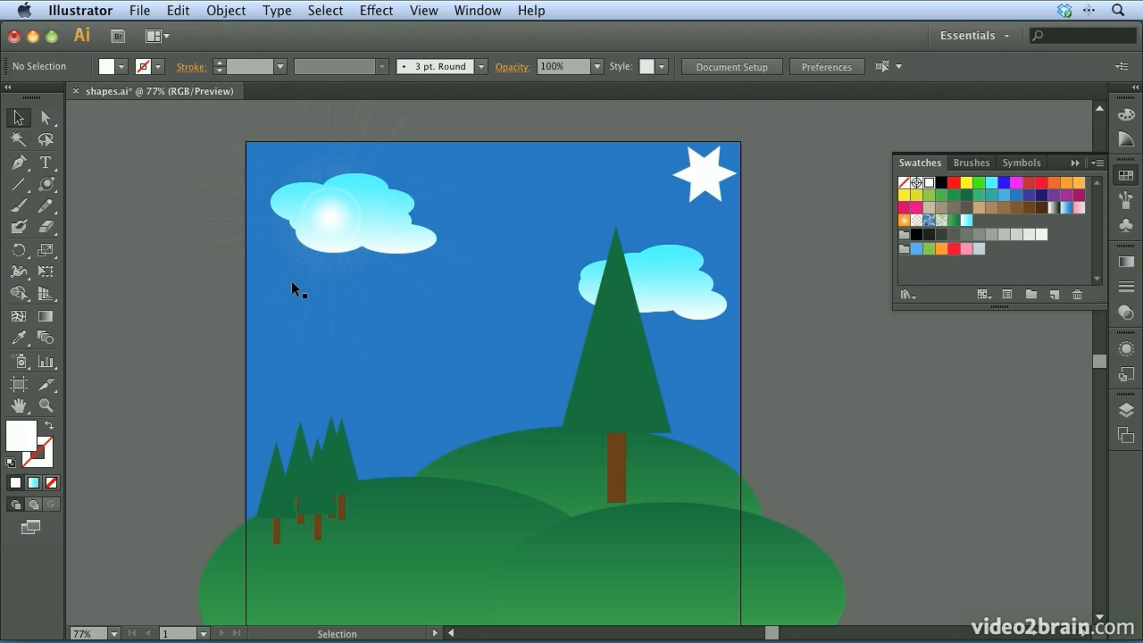
left_click(322, 229)
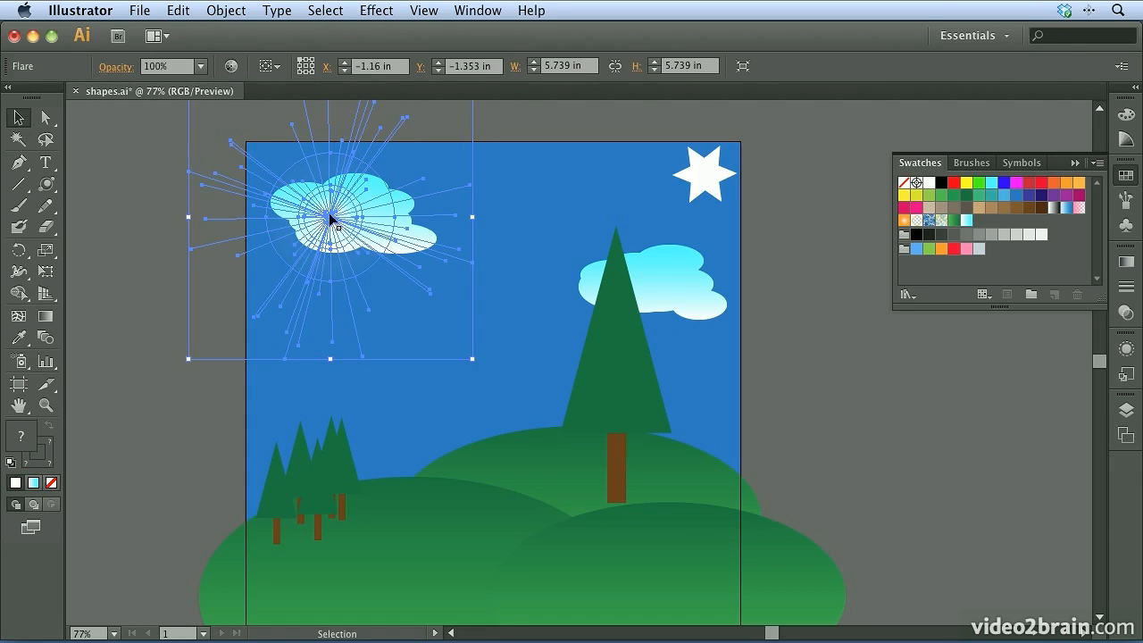
left_click(148, 240)
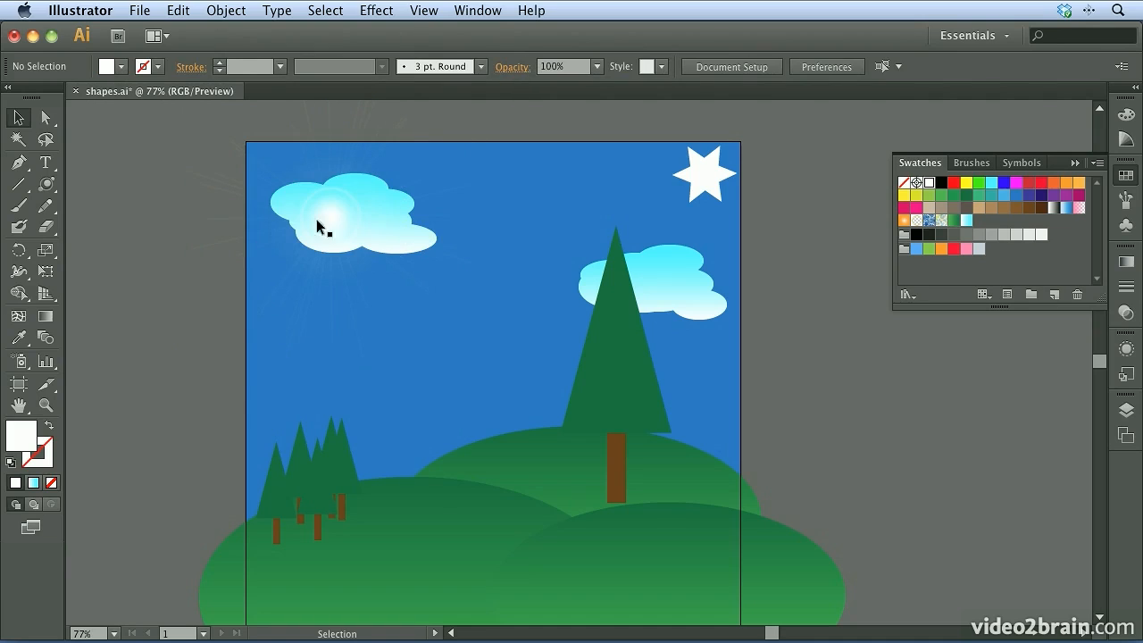